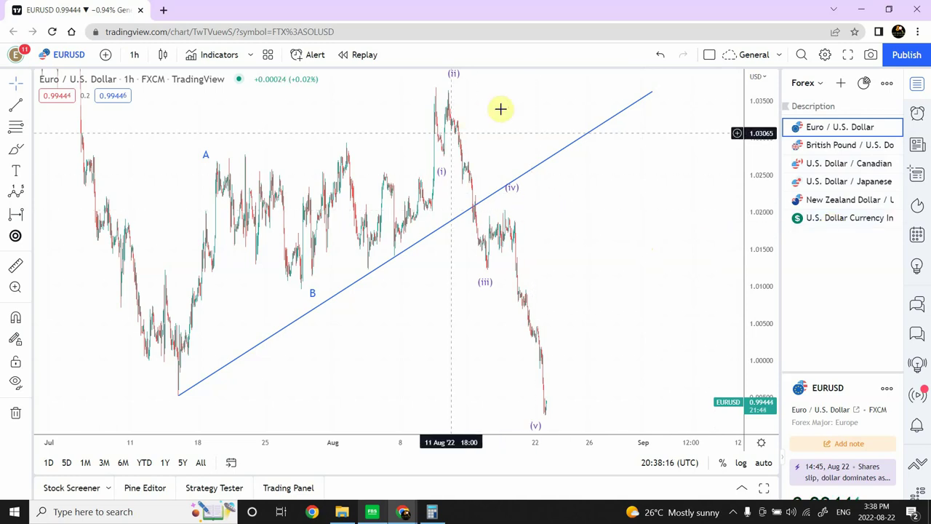
Compress the EURUSD price scale and examine the Elliott wave labels from C down to wave (v) on the hourly chart.
{"action": "left_click_drag", "start_coordinate": [759, 106], "coordinate": [752, 281]}
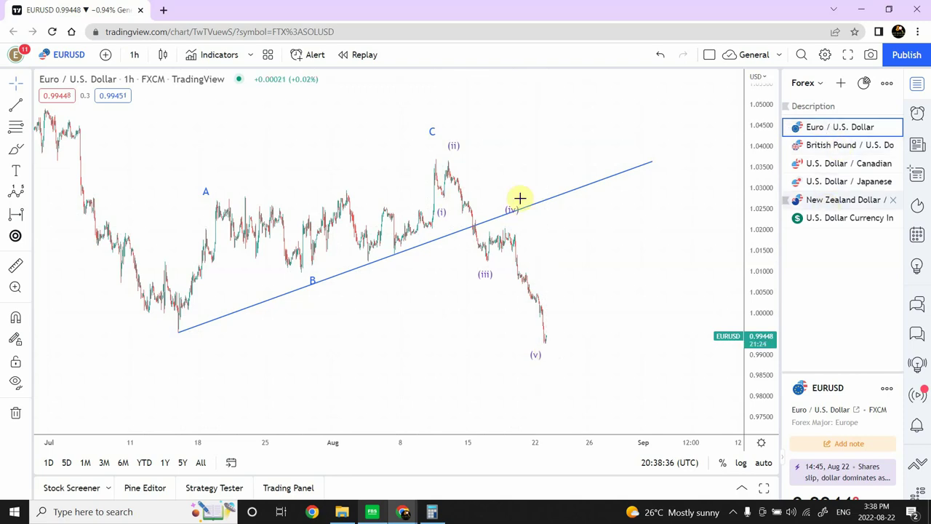
{"action": "left_click", "coordinate": [441, 199]}
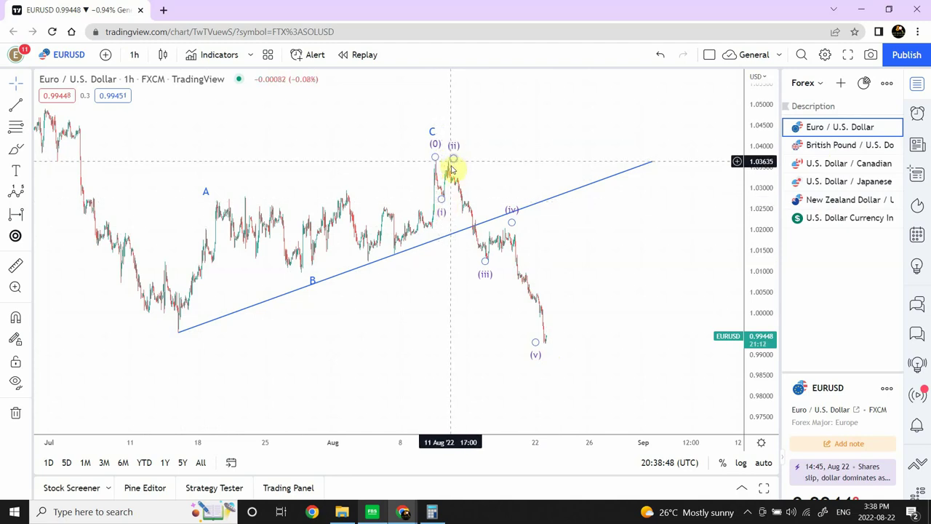
{"action": "left_click", "coordinate": [506, 234]}
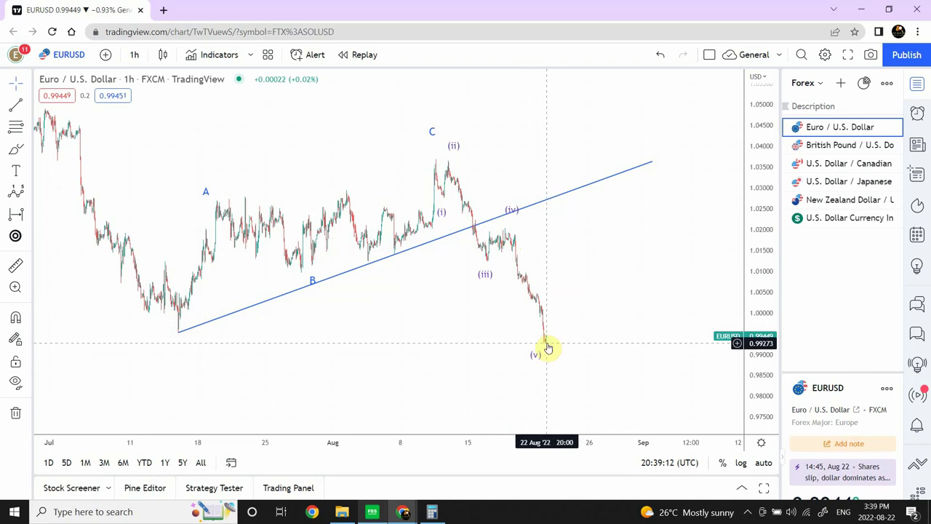
Switch the EURUSD chart to the 1 day interval with automatic price scaling, framing the recent A-B-C and (i)-(v) waves.
{"action": "left_click", "coordinate": [135, 56]}
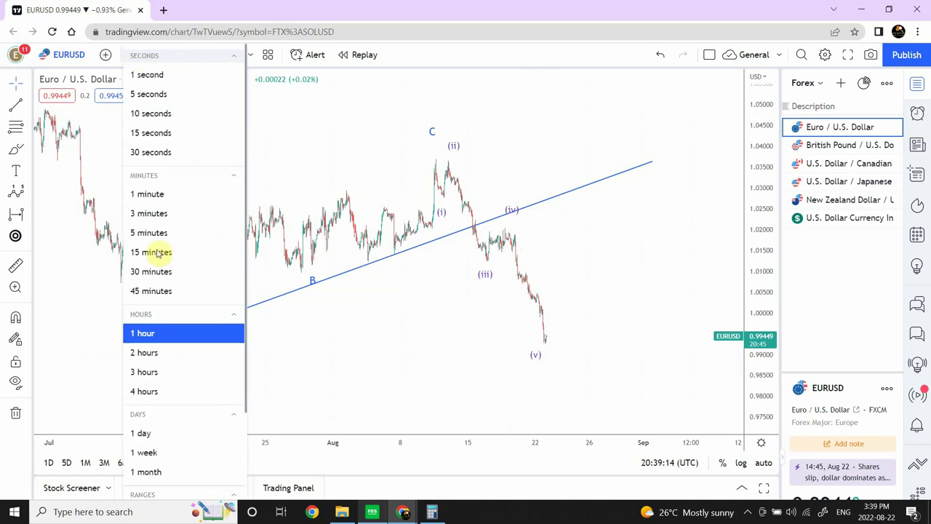
{"action": "left_click", "coordinate": [153, 434]}
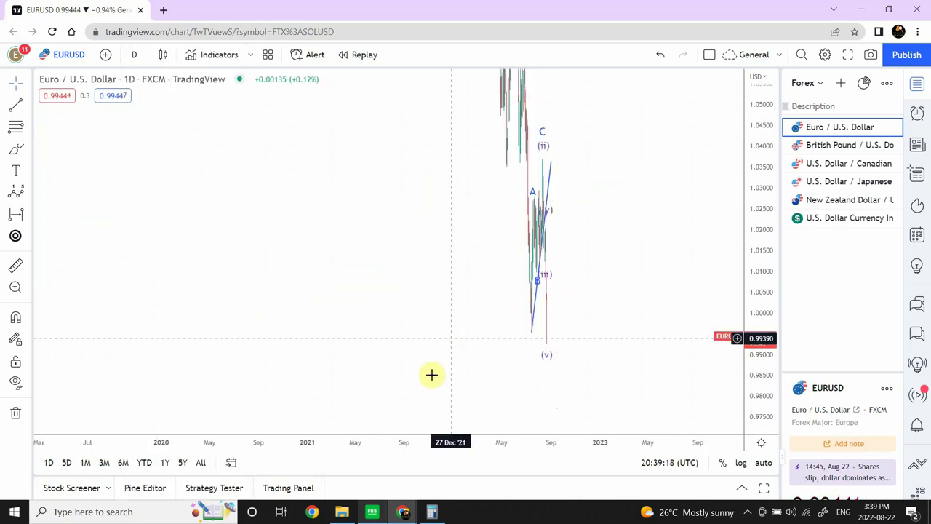
{"action": "left_click", "coordinate": [764, 463]}
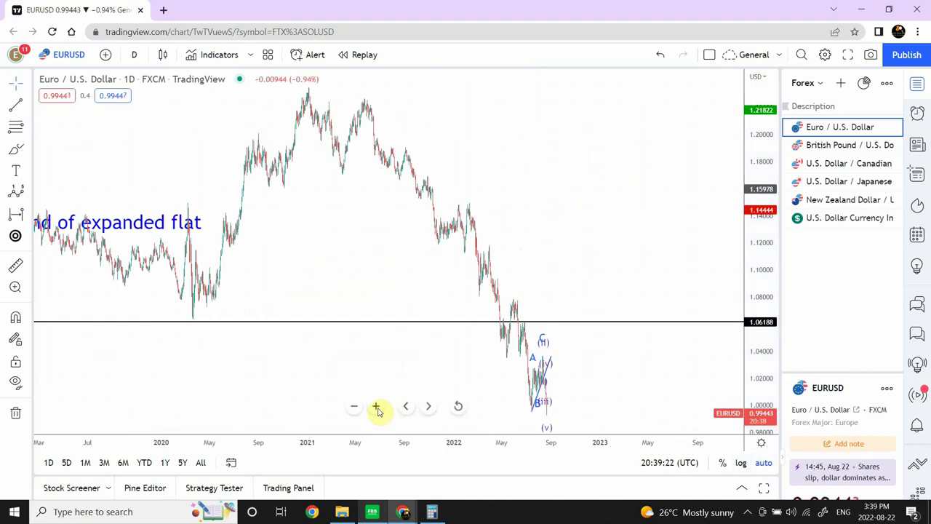
{"action": "left_click", "coordinate": [376, 408]}
{"action": "left_click", "coordinate": [376, 407]}
{"action": "left_click", "coordinate": [376, 408]}
{"action": "left_click_drag", "start_coordinate": [373, 297], "coordinate": [615, 305]}
{"action": "mouse_move", "coordinate": [446, 414]}
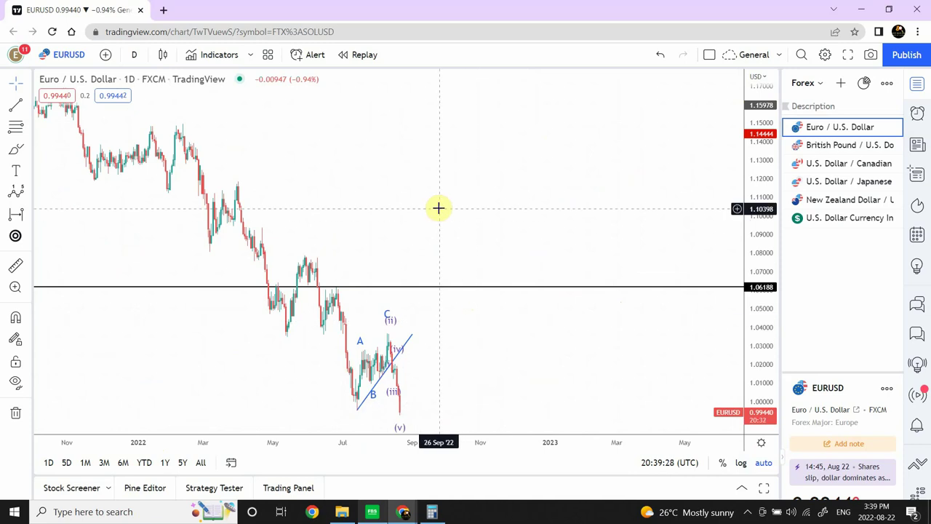
{"action": "left_click_drag", "start_coordinate": [439, 208], "coordinate": [426, 170]}
{"action": "mouse_move", "coordinate": [403, 413]}
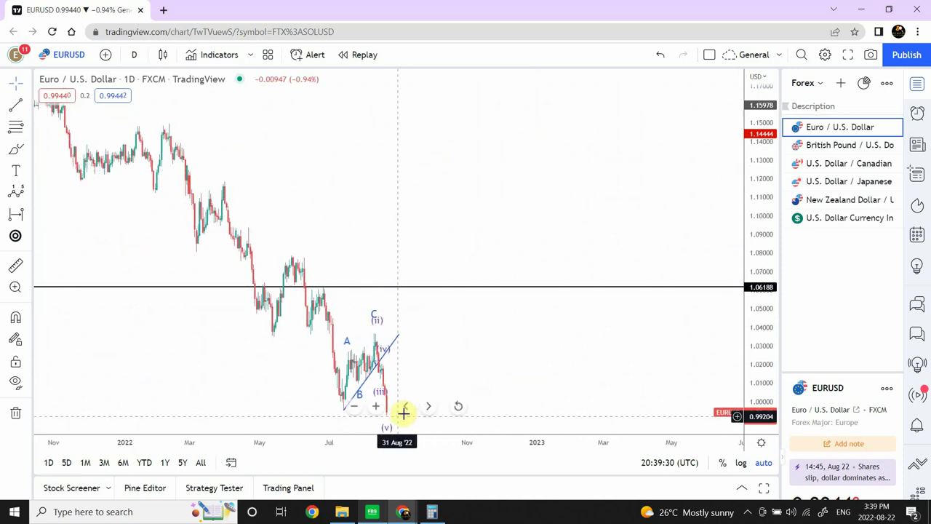
{"action": "left_click", "coordinate": [377, 407]}
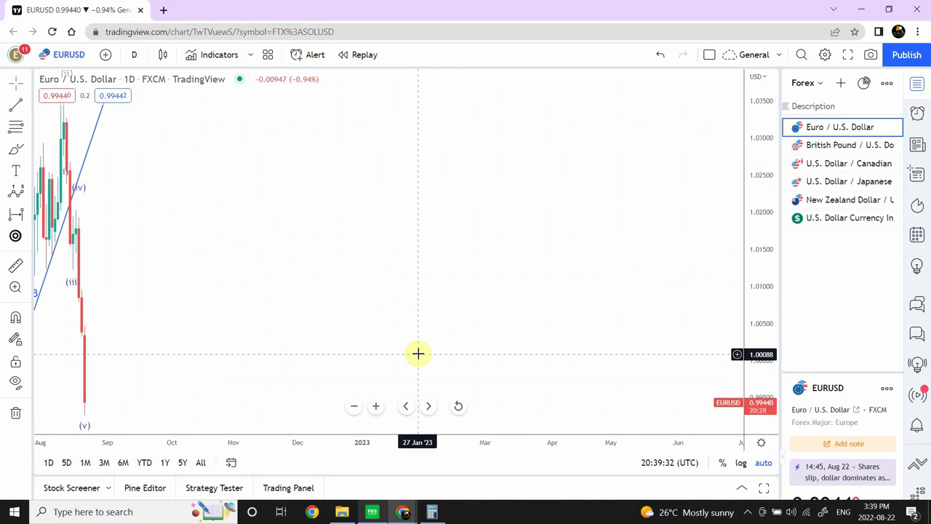
{"action": "left_click_drag", "start_coordinate": [418, 353], "coordinate": [703, 322]}
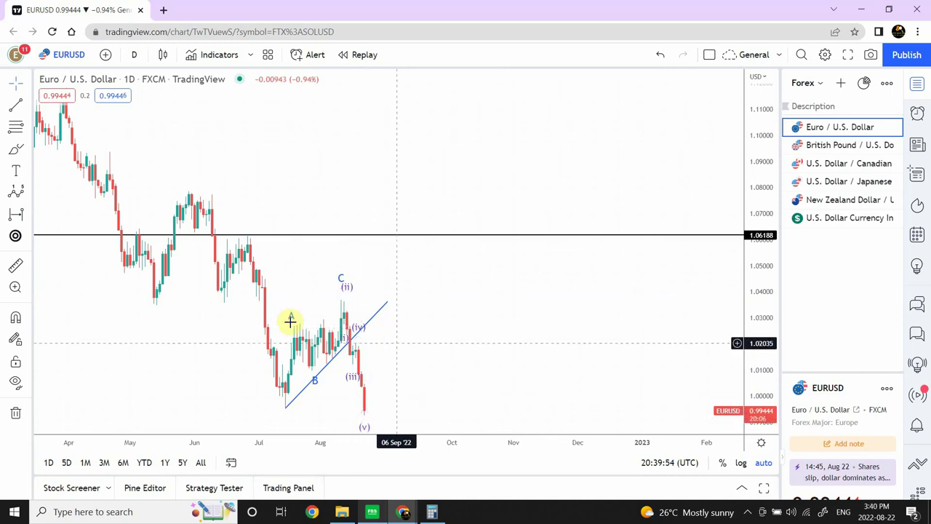
{"action": "mouse_move", "coordinate": [366, 409]}
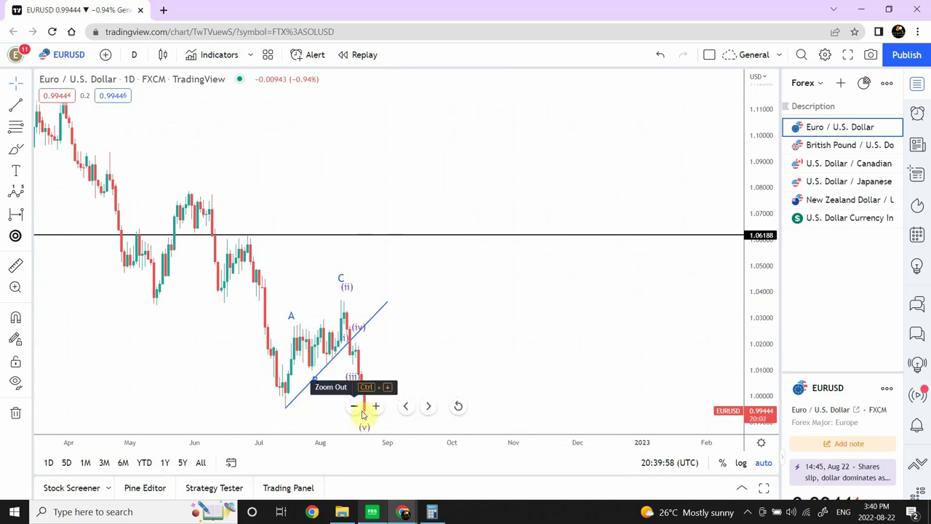
{"action": "left_click", "coordinate": [365, 415]}
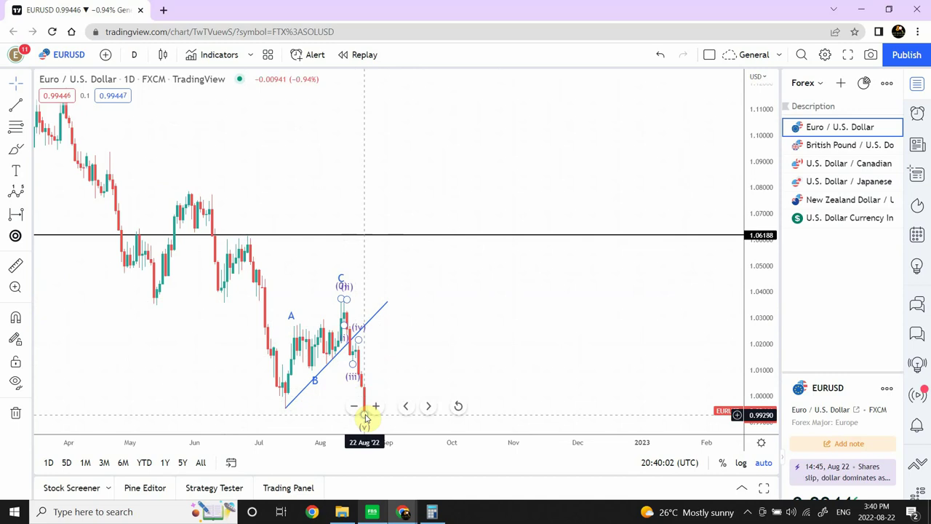
{"action": "left_click", "coordinate": [280, 386]}
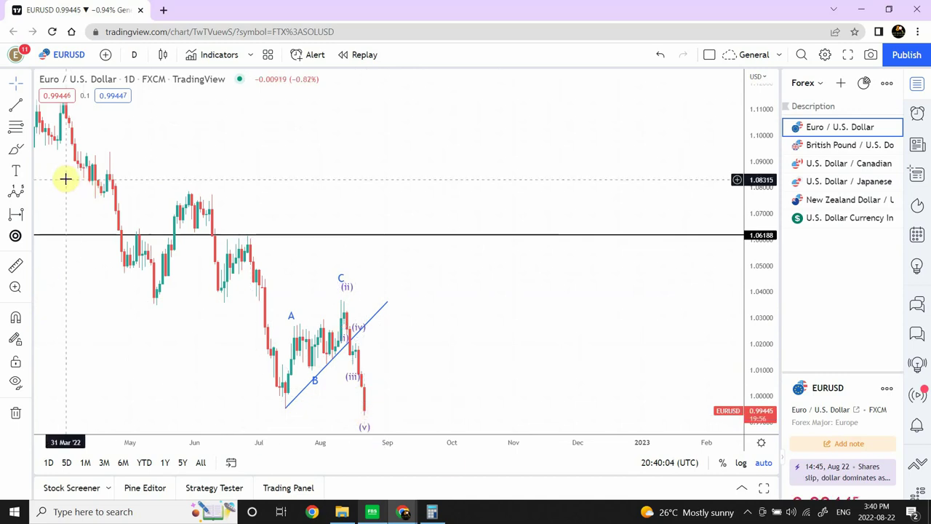
{"action": "left_click", "coordinate": [28, 193]}
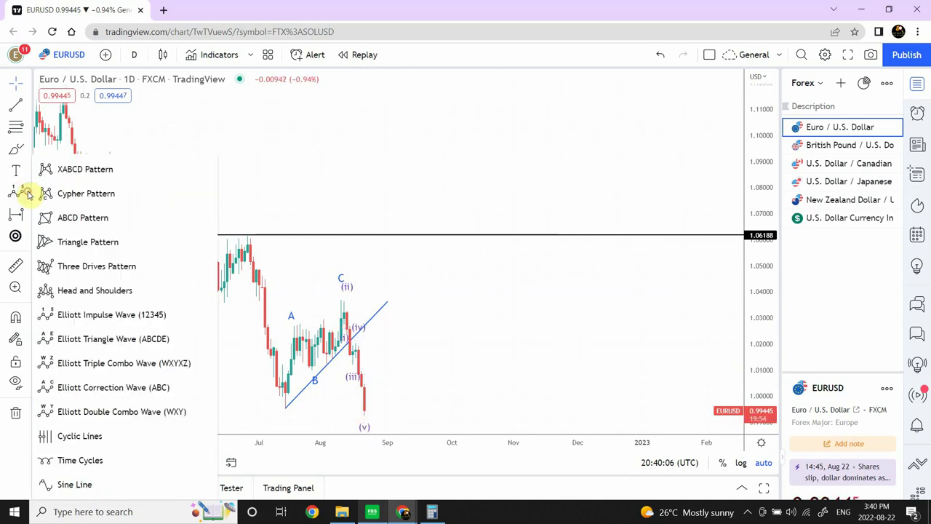
{"action": "left_click", "coordinate": [142, 121]}
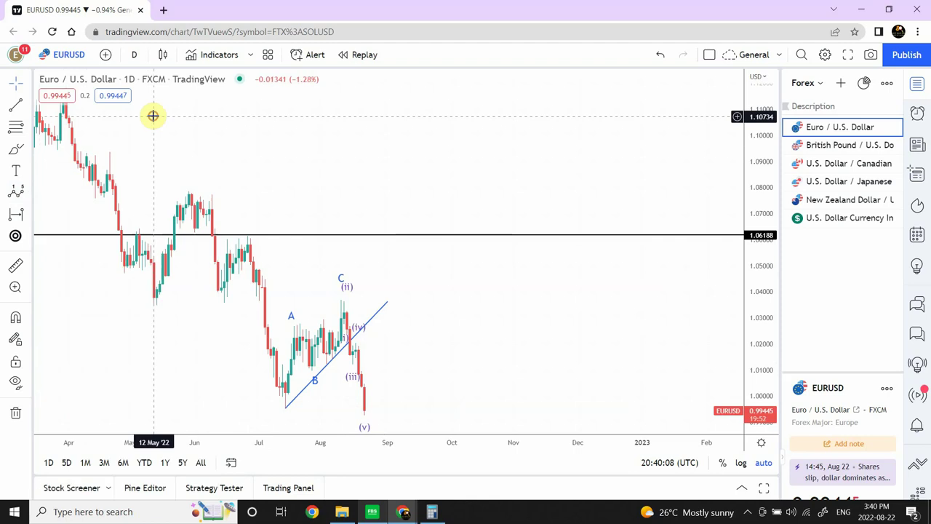
Return the EURUSD chart to the 1 hour interval and examine the decline through waves (i) to (v).
{"action": "left_click", "coordinate": [135, 56]}
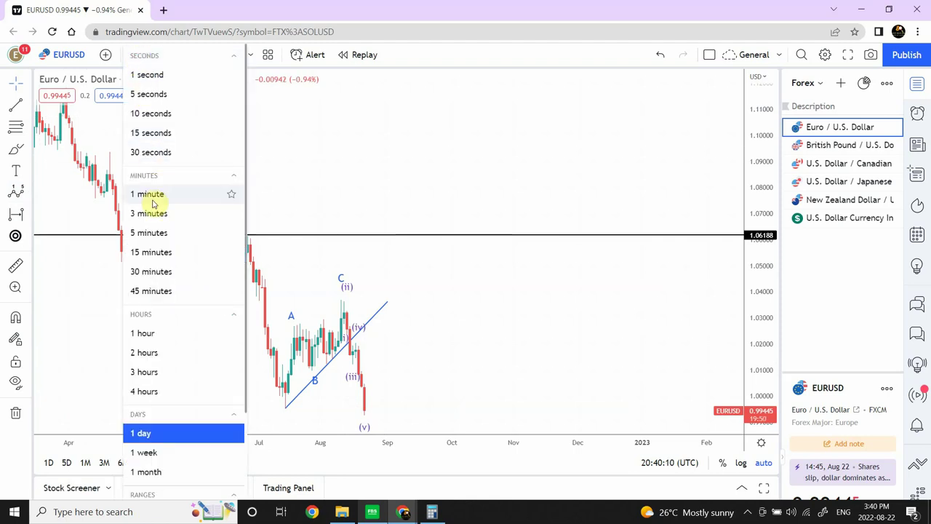
{"action": "left_click", "coordinate": [159, 335]}
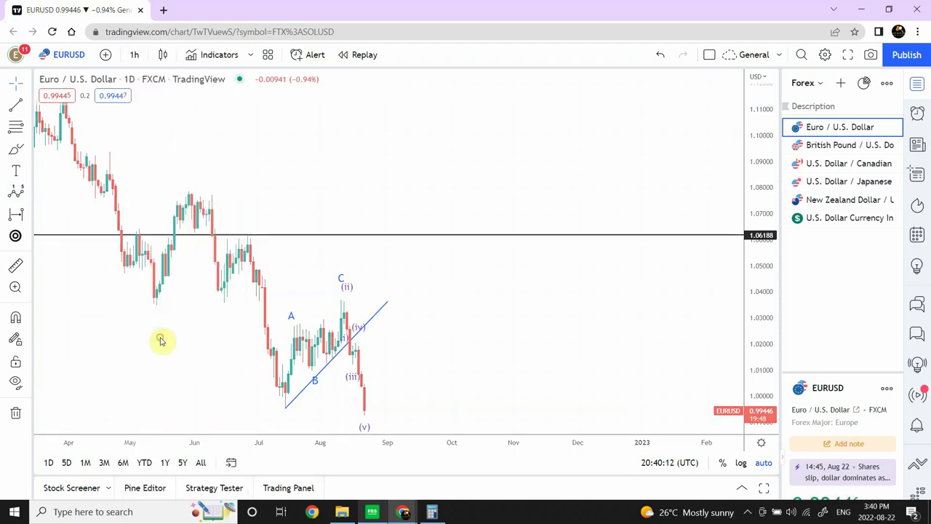
{"action": "mouse_move", "coordinate": [369, 432]}
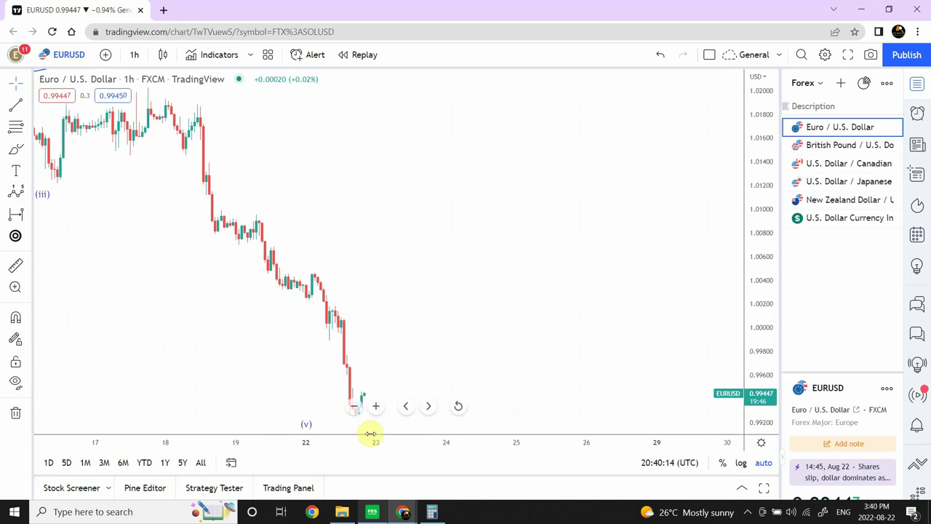
{"action": "left_click", "coordinate": [356, 408]}
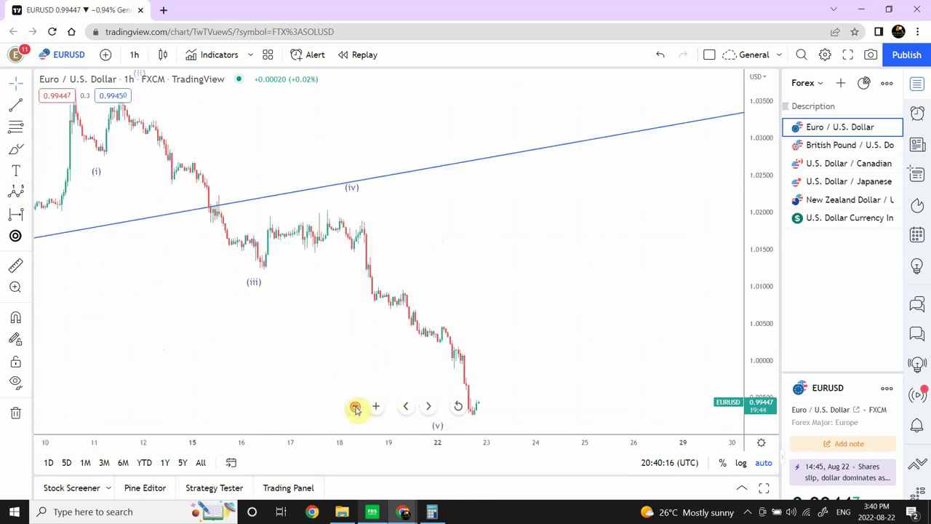
{"action": "left_click", "coordinate": [357, 408]}
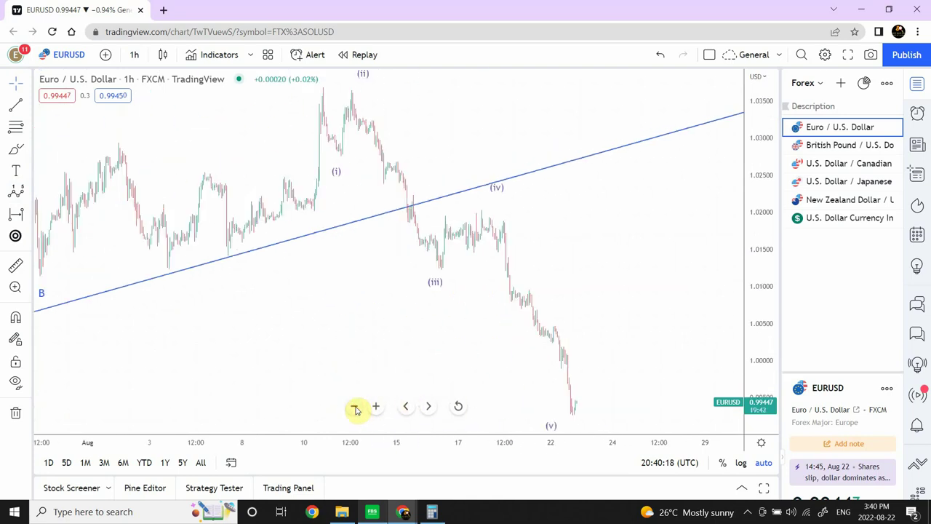
{"action": "left_click_drag", "start_coordinate": [434, 343], "coordinate": [357, 354]}
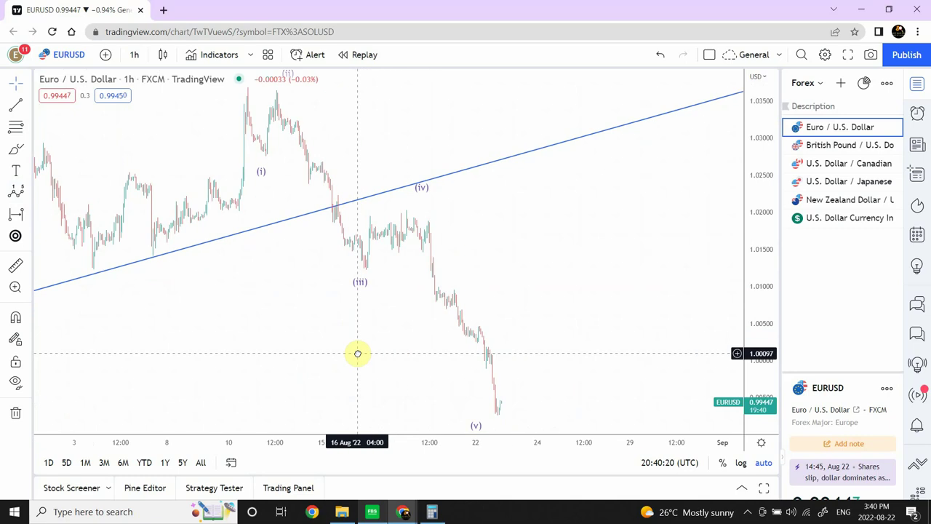
{"action": "mouse_move", "coordinate": [513, 374]}
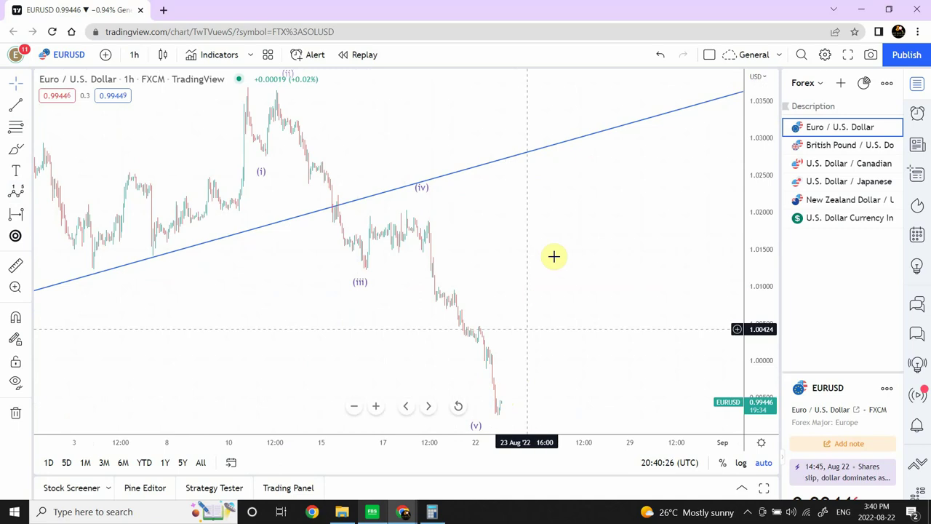
{"action": "mouse_move", "coordinate": [499, 413]}
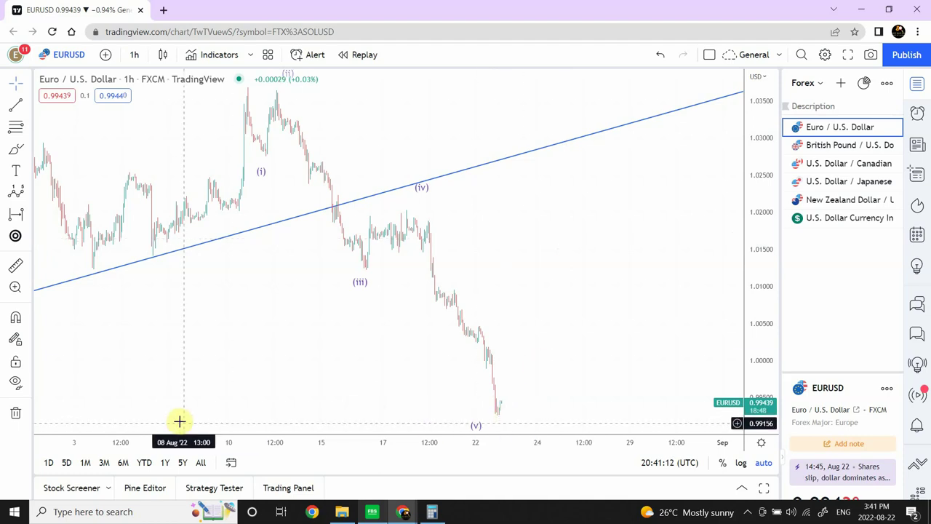
{"action": "left_click_drag", "start_coordinate": [175, 398], "coordinate": [132, 348]}
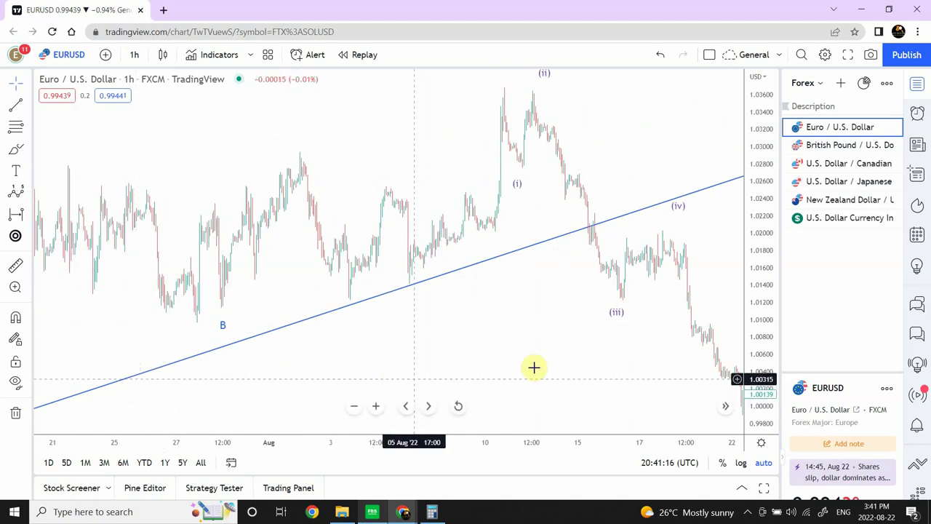
{"action": "left_click_drag", "start_coordinate": [534, 366], "coordinate": [322, 333]}
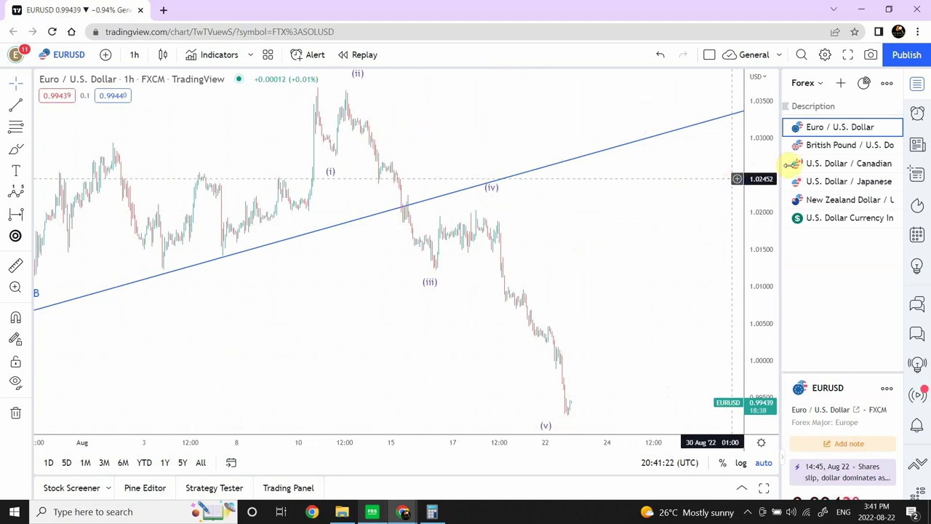
Open the British Pound / U.S. Dollar chart and draw a trend line from about 1.22495 on 11 Aug to about 1.19215 on 26 Aug.
{"action": "left_click", "coordinate": [833, 146]}
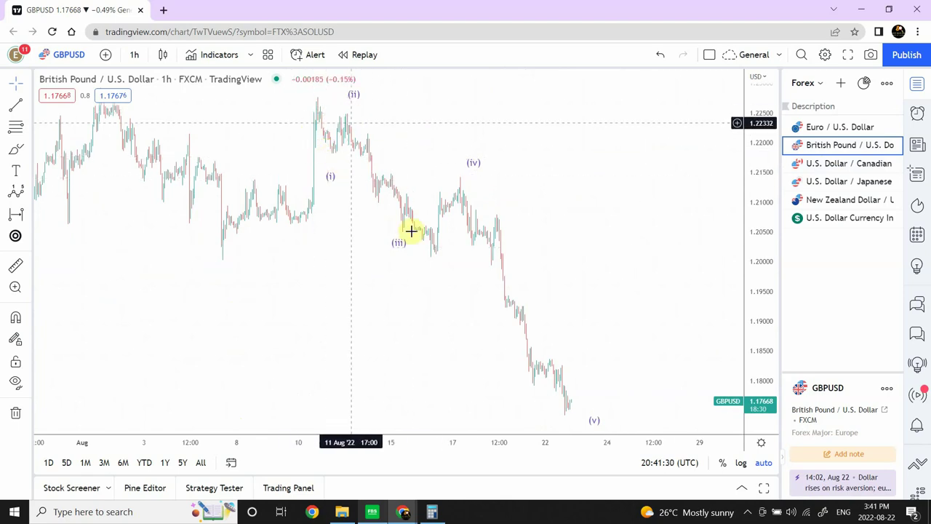
{"action": "mouse_move", "coordinate": [393, 235]}
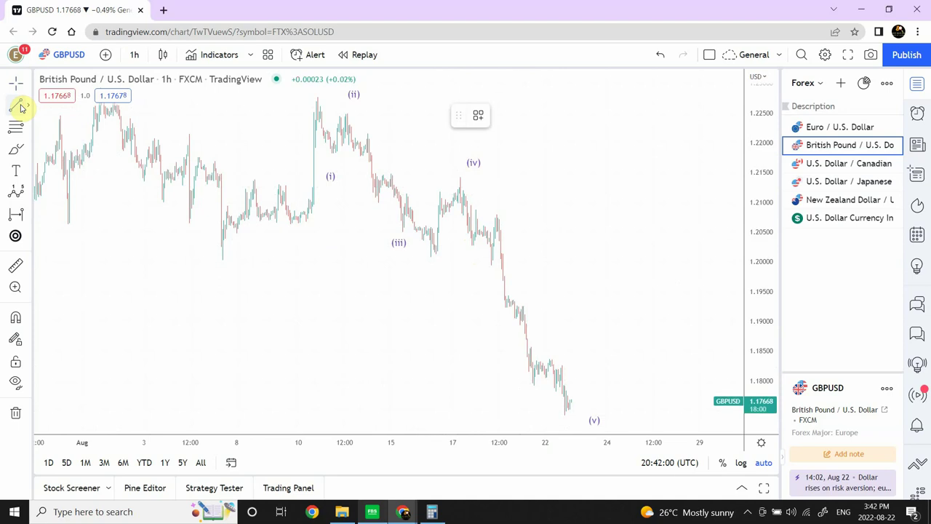
{"action": "left_click", "coordinate": [17, 107]}
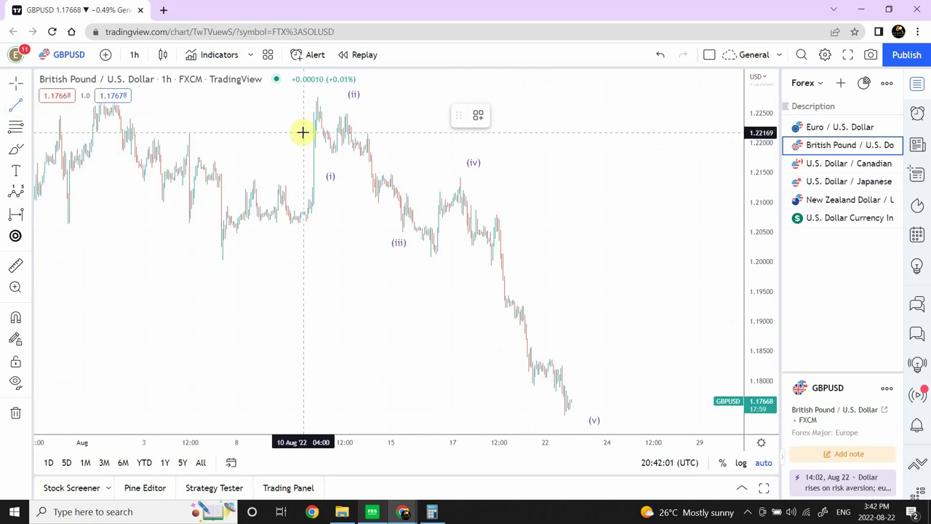
{"action": "left_click", "coordinate": [348, 113]}
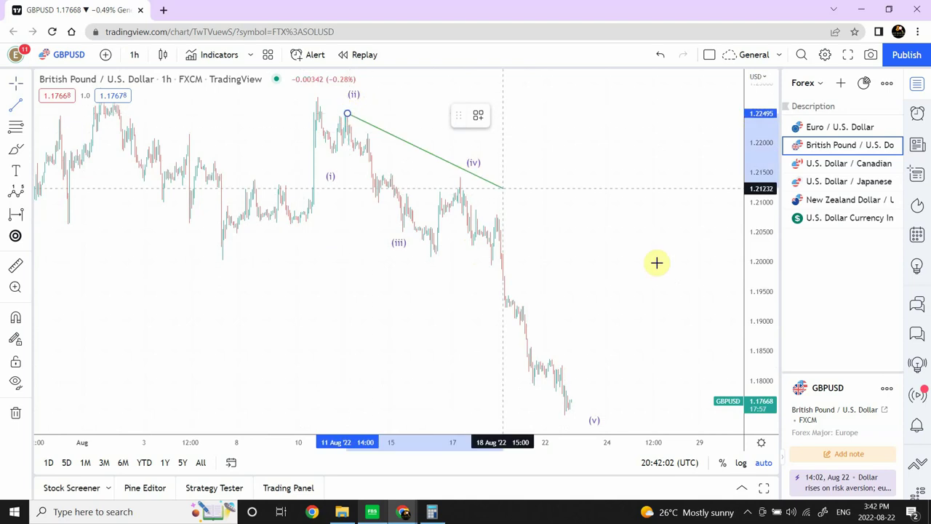
{"action": "left_click", "coordinate": [691, 307]}
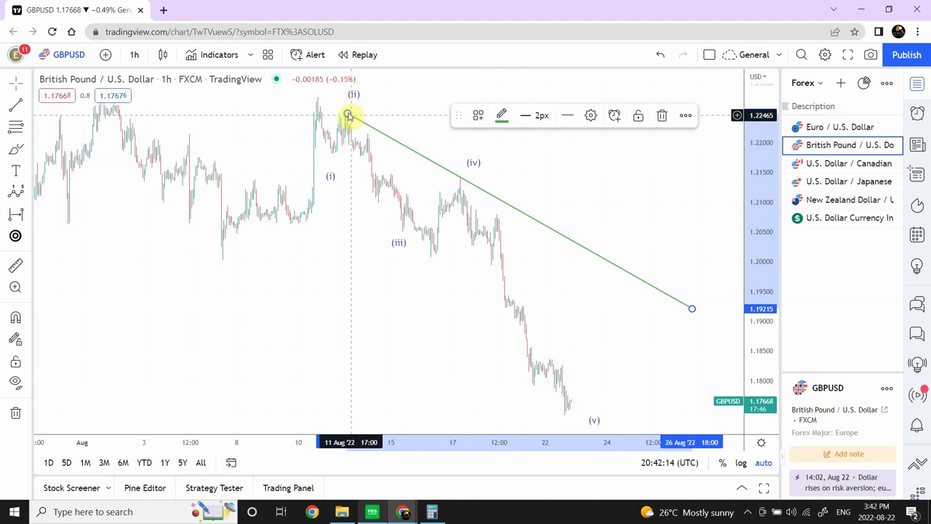
Reposition the green trend line along the final wave (v) decline, from about 1.21161 on 18 Aug to below the low on 23 Aug.
{"action": "left_click_drag", "start_coordinate": [349, 114], "coordinate": [497, 217]}
{"action": "left_click_drag", "start_coordinate": [692, 310], "coordinate": [592, 429]}
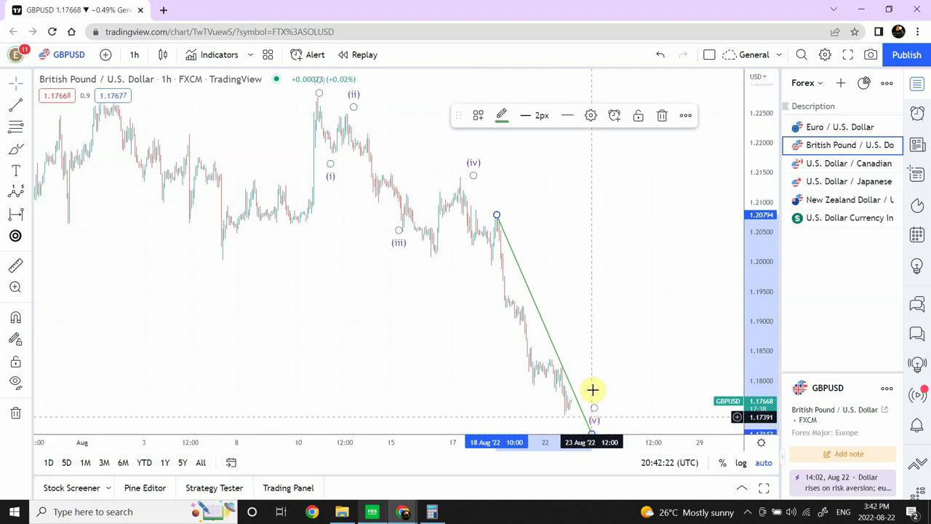
{"action": "left_click", "coordinate": [514, 230]}
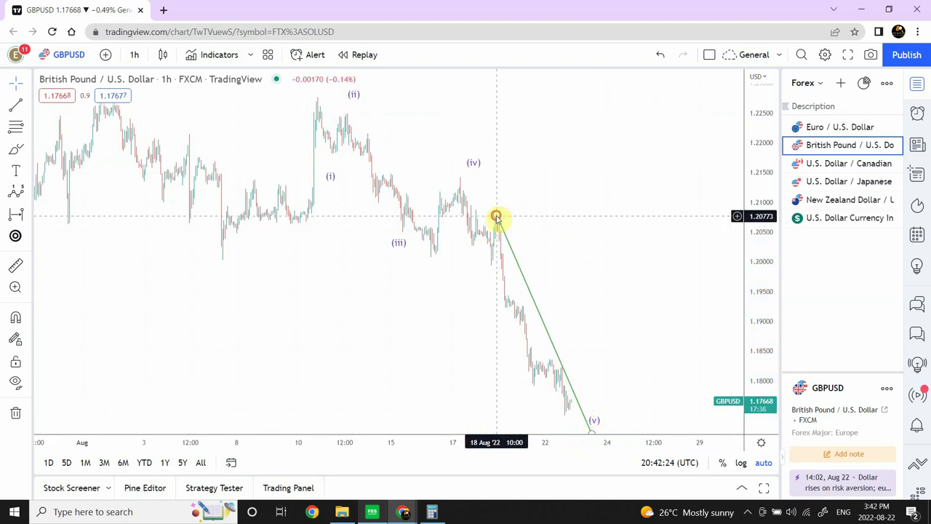
{"action": "left_click_drag", "start_coordinate": [495, 217], "coordinate": [487, 194]}
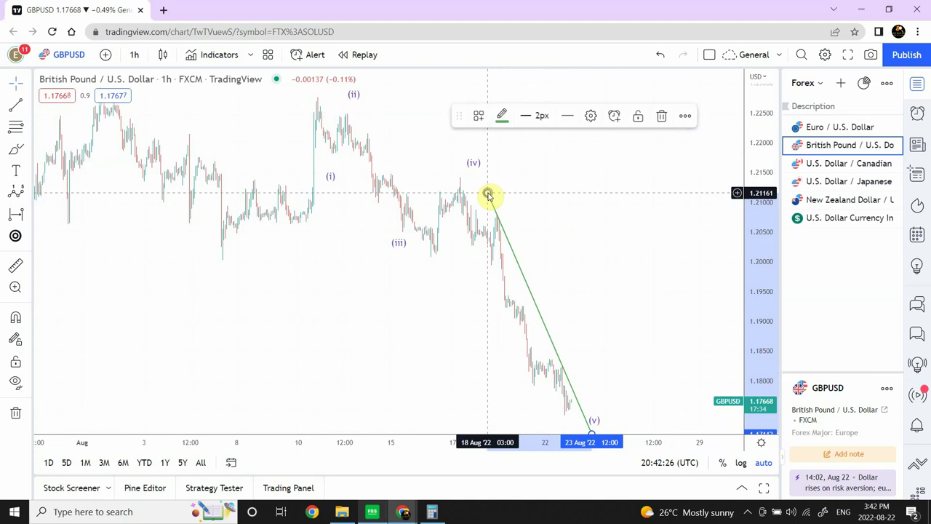
{"action": "left_click", "coordinate": [555, 210]}
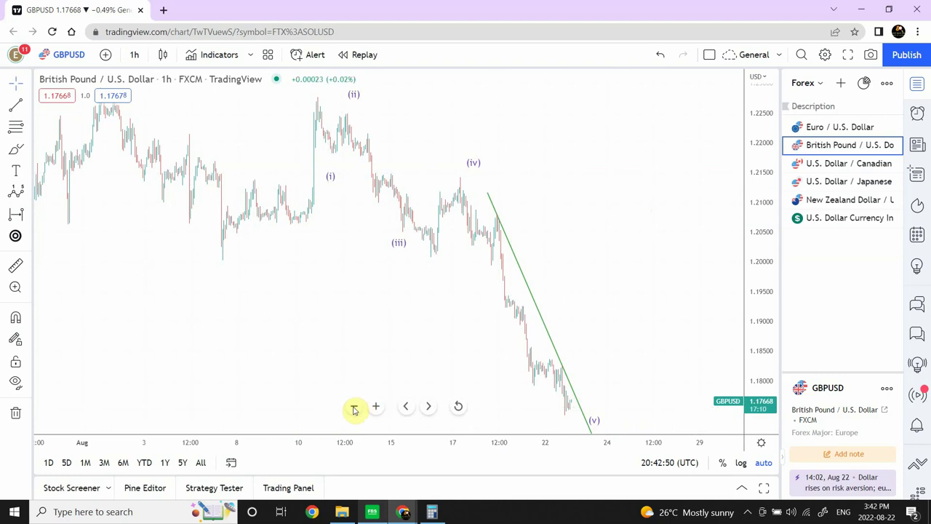
Zoom out on the GBPUSD chart and examine the price history from late April through the A-B-C and (i) to (v) waves.
{"action": "left_click", "coordinate": [354, 406]}
{"action": "left_click", "coordinate": [354, 406]}
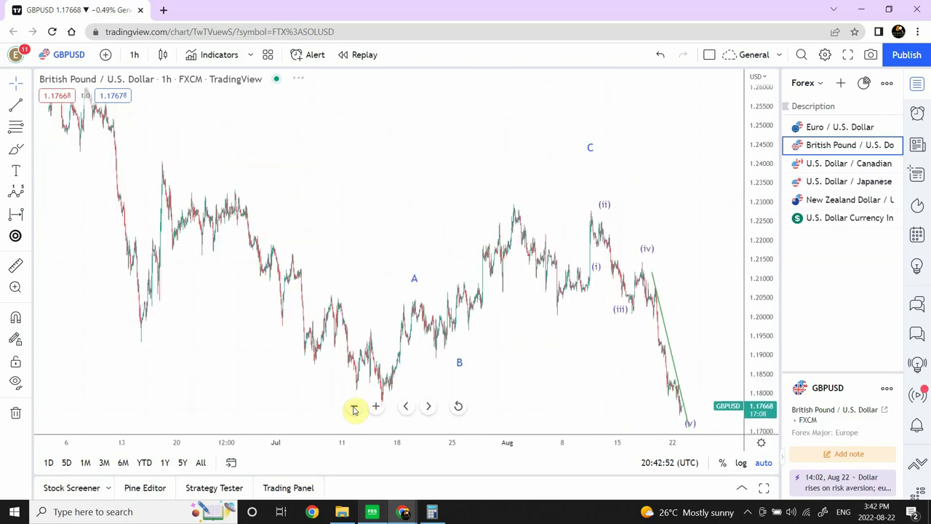
{"action": "left_click_drag", "start_coordinate": [444, 179], "coordinate": [640, 196]}
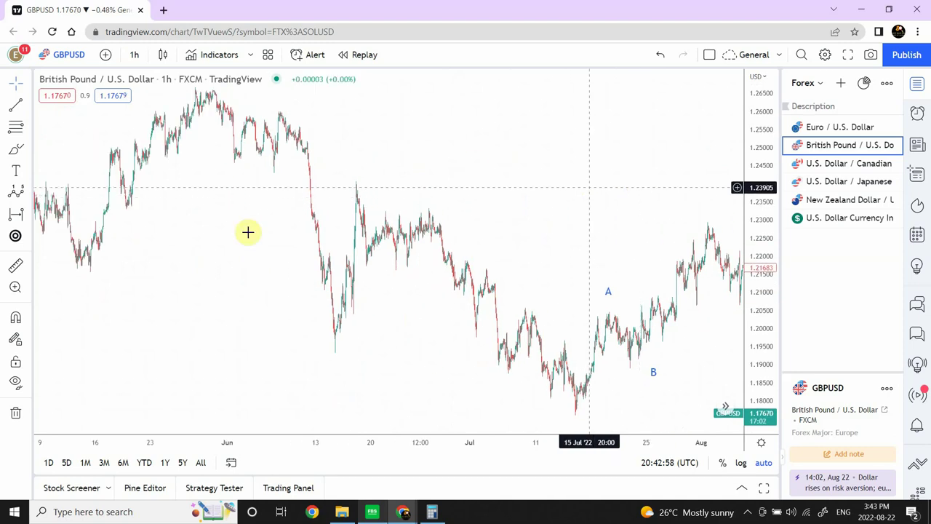
{"action": "left_click_drag", "start_coordinate": [276, 252], "coordinate": [414, 237]}
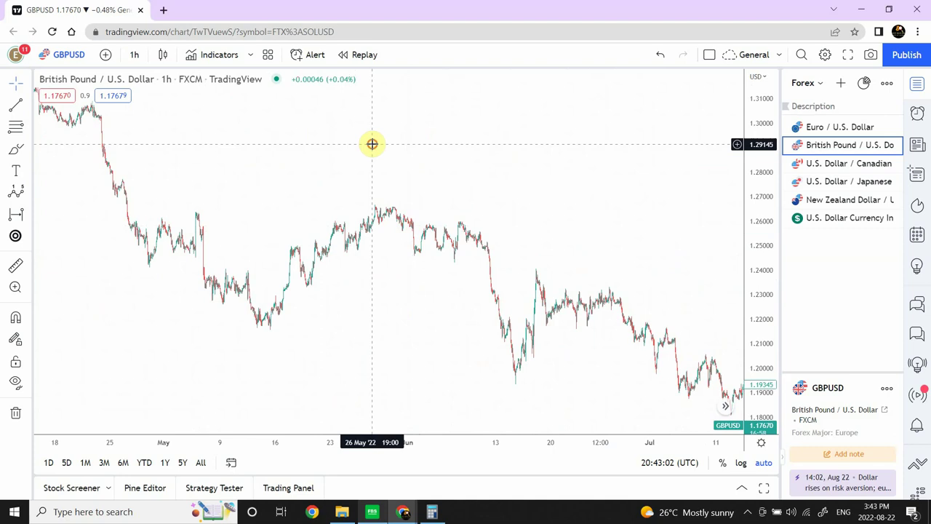
{"action": "left_click_drag", "start_coordinate": [371, 144], "coordinate": [202, 168]}
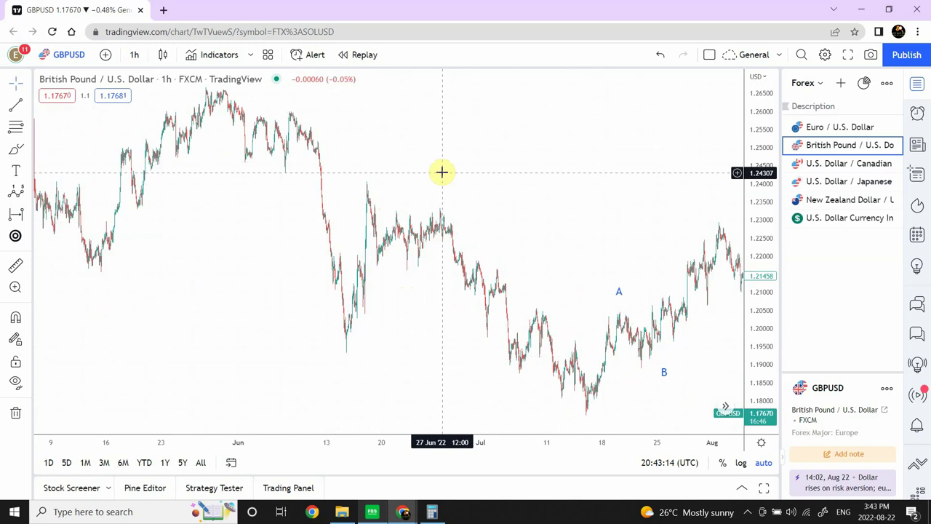
{"action": "left_click_drag", "start_coordinate": [499, 231], "coordinate": [383, 227]}
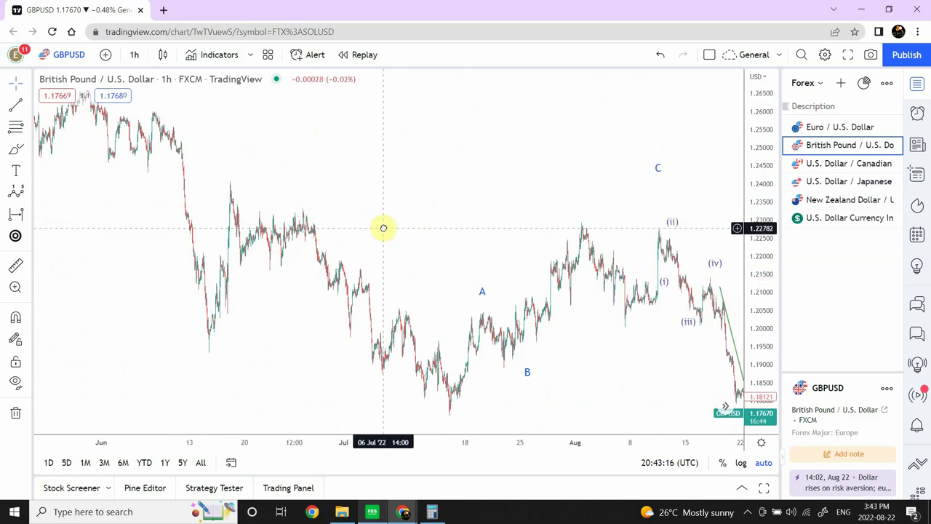
{"action": "left_click_drag", "start_coordinate": [298, 220], "coordinate": [268, 218]}
{"action": "mouse_move", "coordinate": [380, 384]}
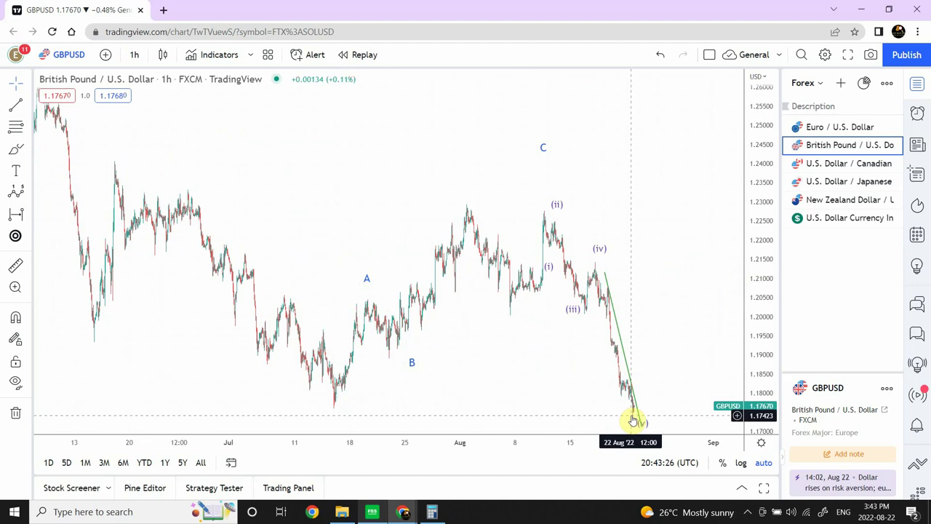
Reposition the GBPUSD correction labels: C at the 10 Aug high, A at about 1.22938 on 1 Aug, B at about 1.20260 on 4 Aug.
{"action": "left_click", "coordinate": [544, 158]}
{"action": "left_click_drag", "start_coordinate": [544, 183], "coordinate": [544, 207]}
{"action": "left_click", "coordinate": [592, 179]}
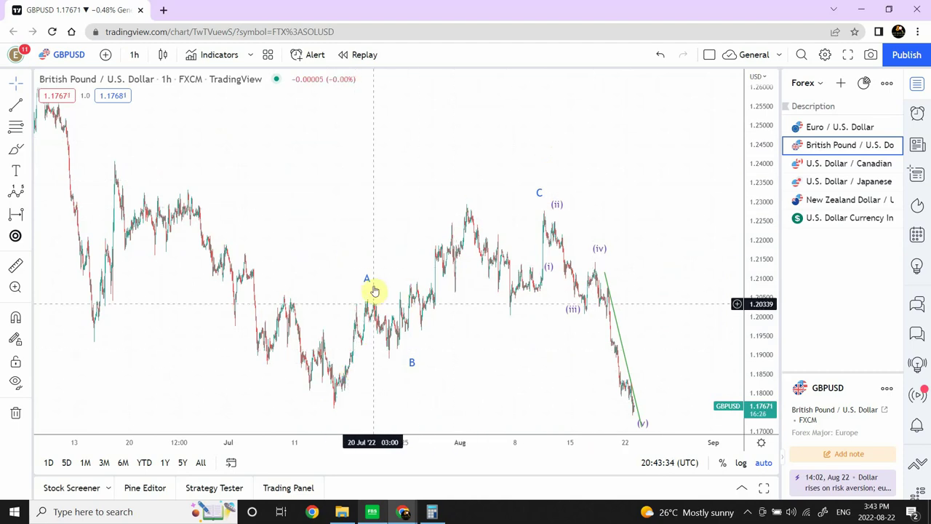
{"action": "mouse_move", "coordinate": [367, 287]}
{"action": "left_mouse_down"}
{"action": "mouse_move", "coordinate": [475, 210]}
{"action": "mouse_move", "coordinate": [465, 208]}
{"action": "left_mouse_up"}
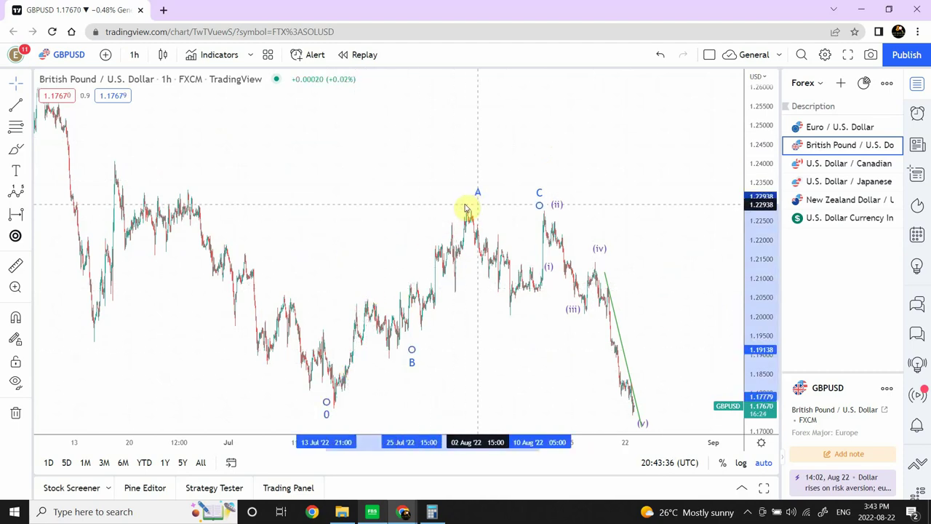
{"action": "left_click_drag", "start_coordinate": [412, 353], "coordinate": [501, 308]}
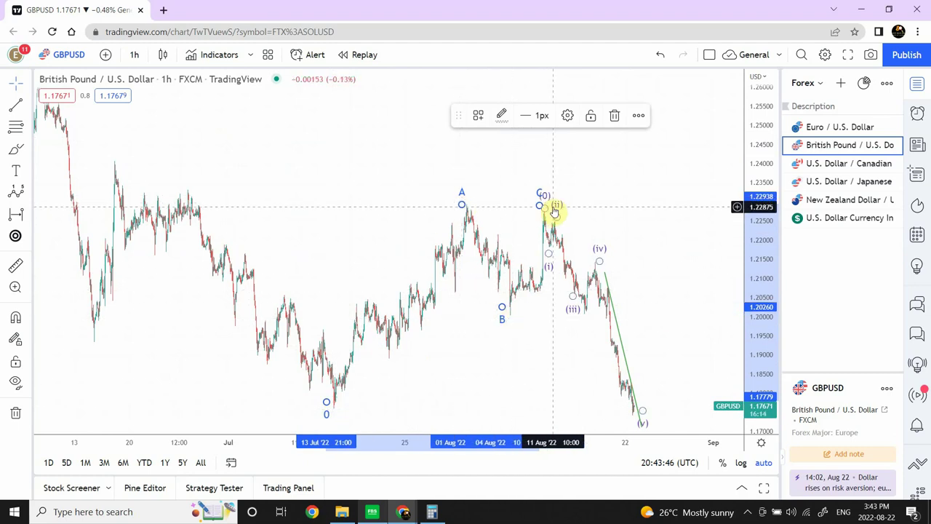
{"action": "left_click", "coordinate": [602, 176]}
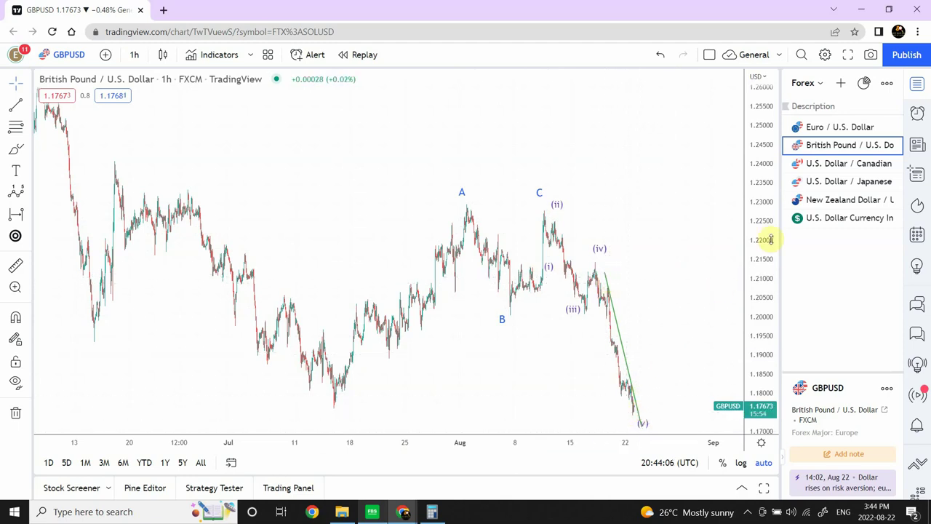
Open the U.S. Dollar / Canadian Dollar chart and draw a trend line beneath wave (v), from about 1.28278 on 17 Aug to about 1.30863.
{"action": "left_click", "coordinate": [826, 167]}
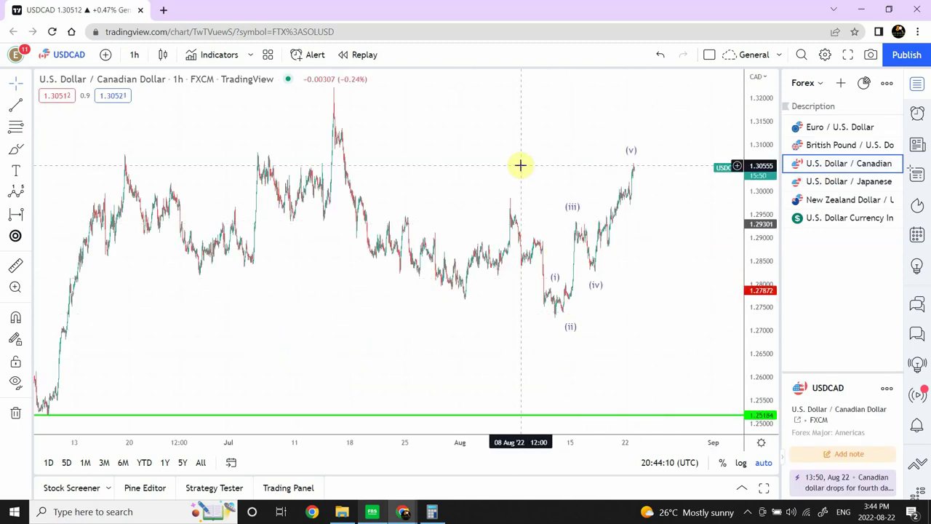
{"action": "left_click_drag", "start_coordinate": [520, 165], "coordinate": [542, 141]}
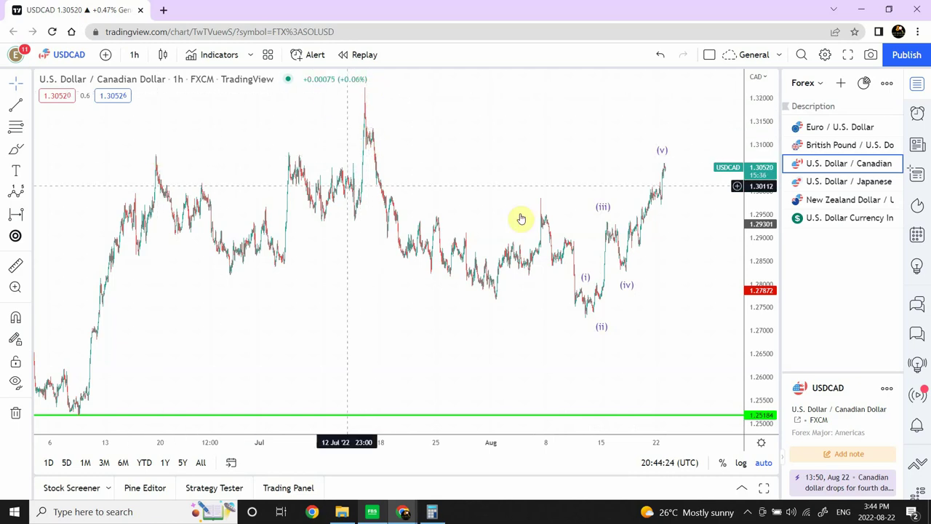
{"action": "left_click", "coordinate": [662, 163]}
{"action": "left_click_drag", "start_coordinate": [600, 157], "coordinate": [429, 149]}
{"action": "left_click", "coordinate": [435, 413]}
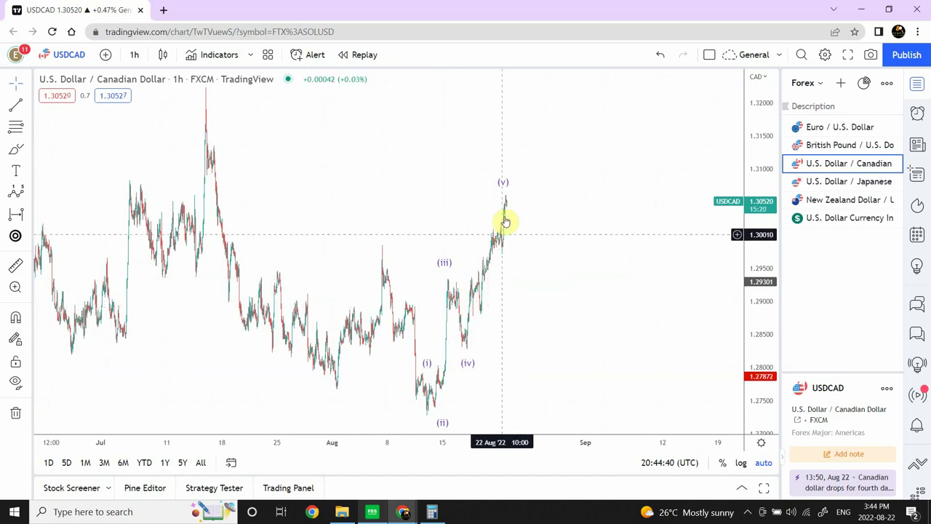
{"action": "left_click", "coordinate": [17, 105]}
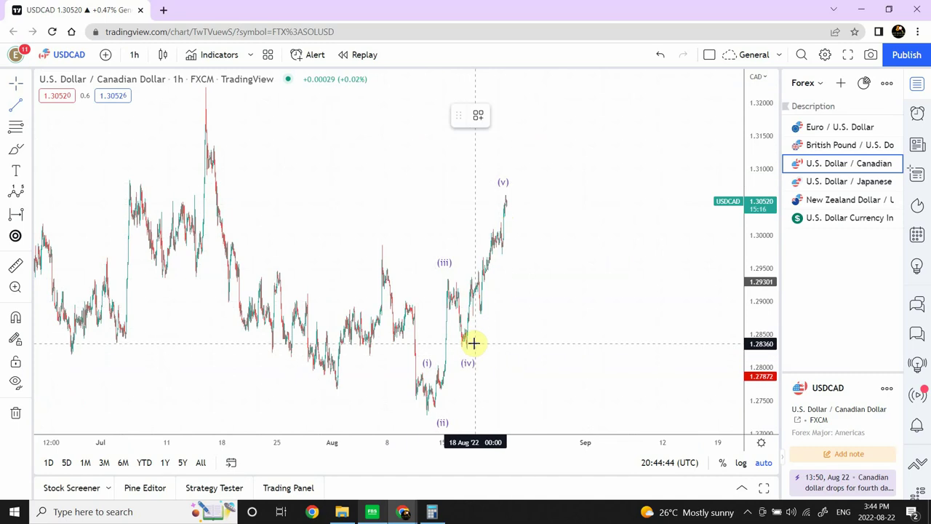
{"action": "left_click_drag", "start_coordinate": [487, 296], "coordinate": [533, 178]}
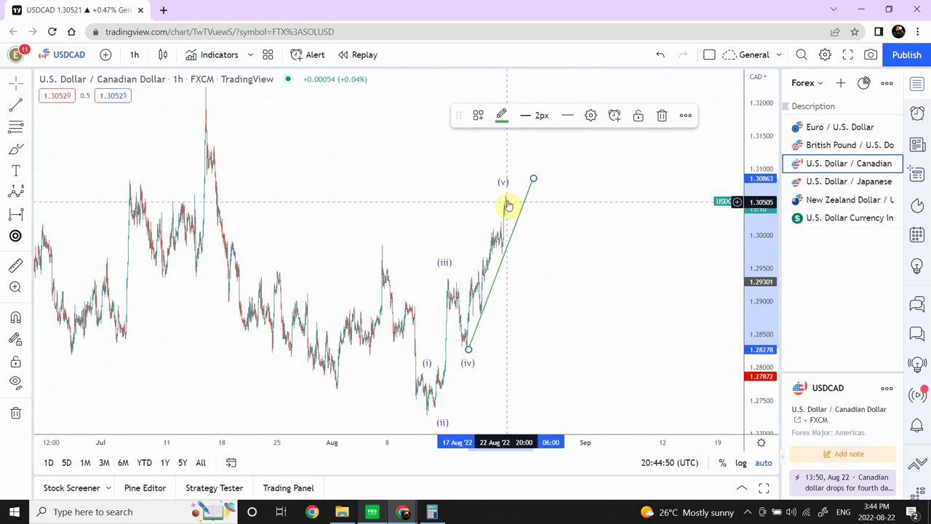
{"action": "left_click", "coordinate": [566, 323]}
{"action": "left_click_drag", "start_coordinate": [402, 182], "coordinate": [355, 183]}
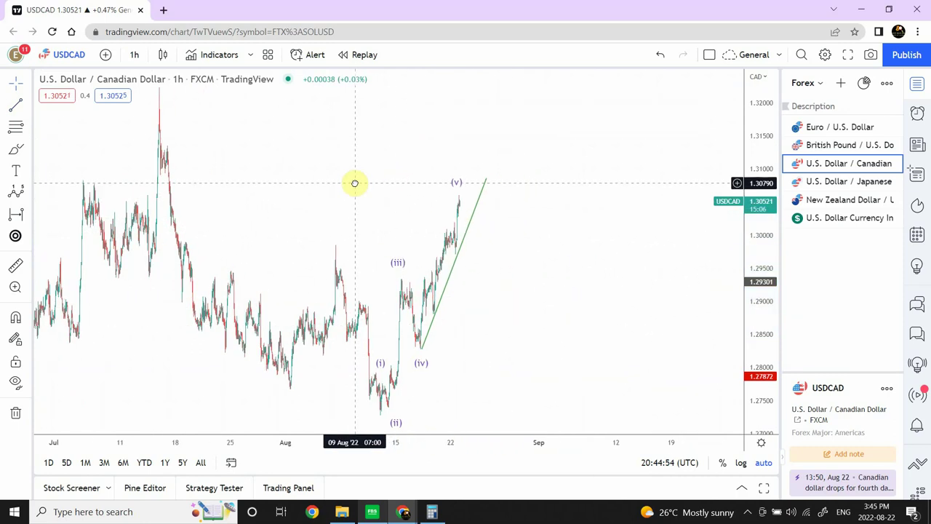
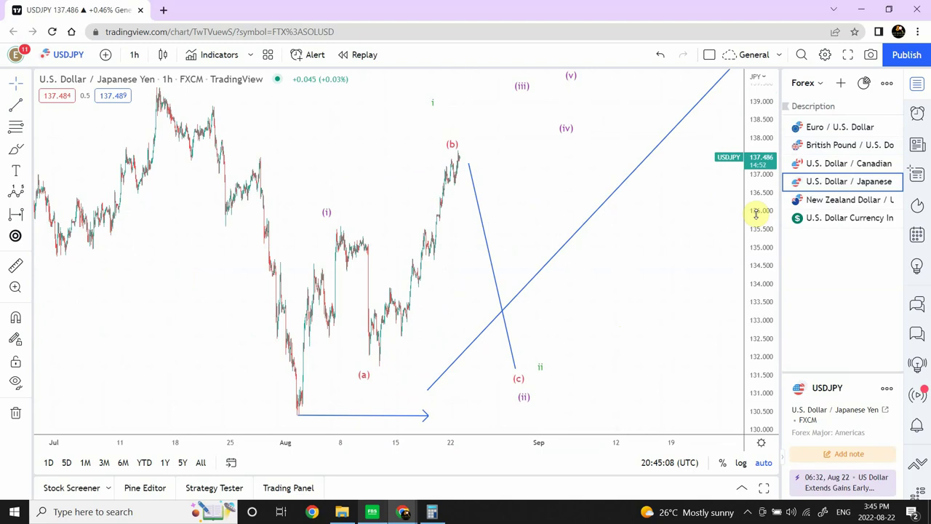
On the USDJPY chart, move wave (ii) to about 131.573 on 12 Aug and end the decline projection line at about 133.456 on 26 Aug.
{"action": "left_click_drag", "start_coordinate": [755, 221], "coordinate": [752, 272]}
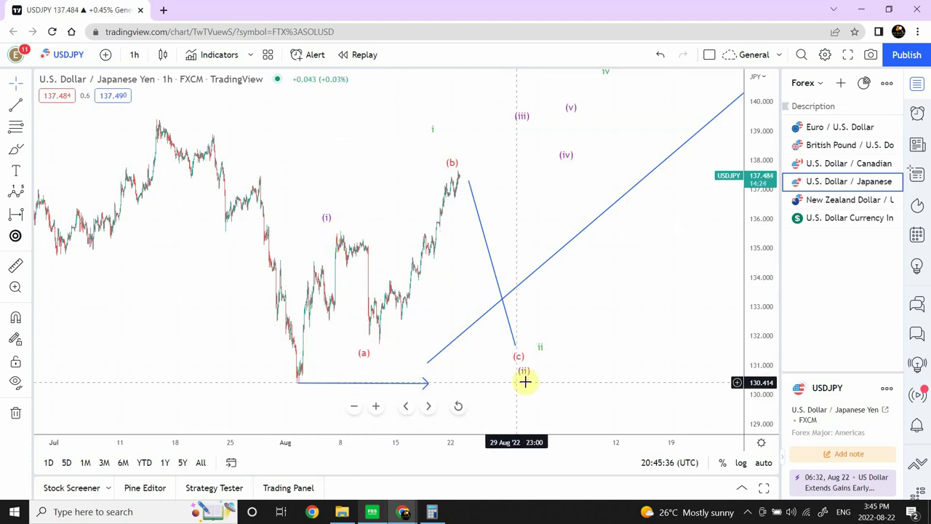
{"action": "left_click_drag", "start_coordinate": [525, 364], "coordinate": [387, 352]}
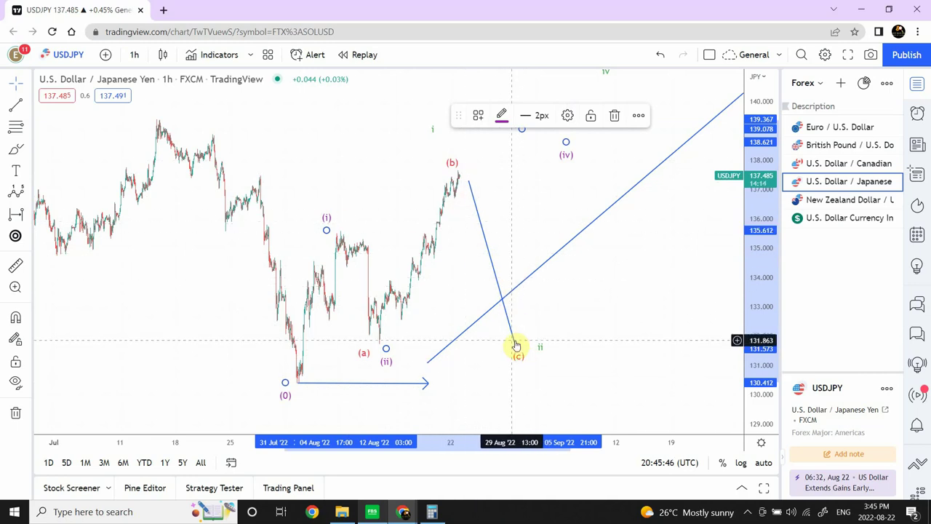
{"action": "mouse_move", "coordinate": [516, 344]}
{"action": "left_mouse_down"}
{"action": "mouse_move", "coordinate": [493, 304]}
{"action": "mouse_move", "coordinate": [501, 294]}
{"action": "left_mouse_up"}
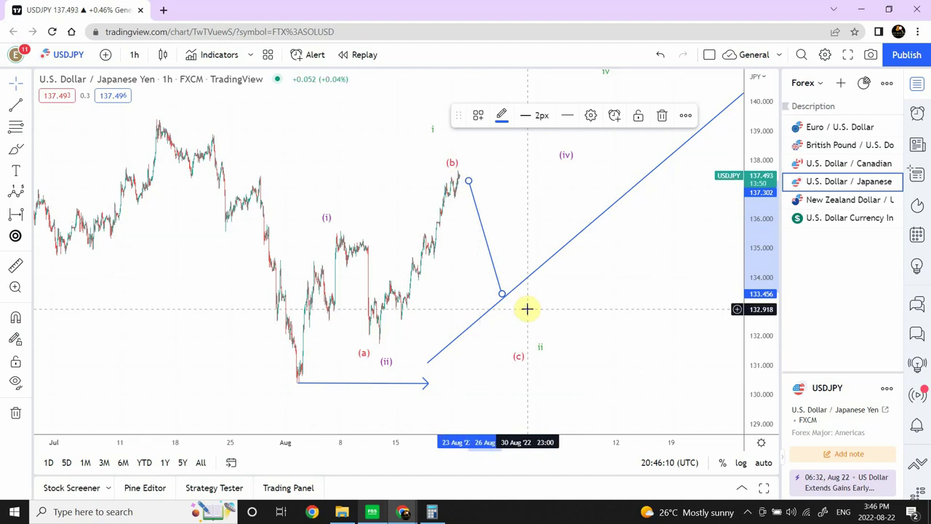
Draw a trend line beneath the USDJPY rally from about 132.525 on 15 Aug to about 138.814 on 26 Aug.
{"action": "left_click", "coordinate": [19, 106]}
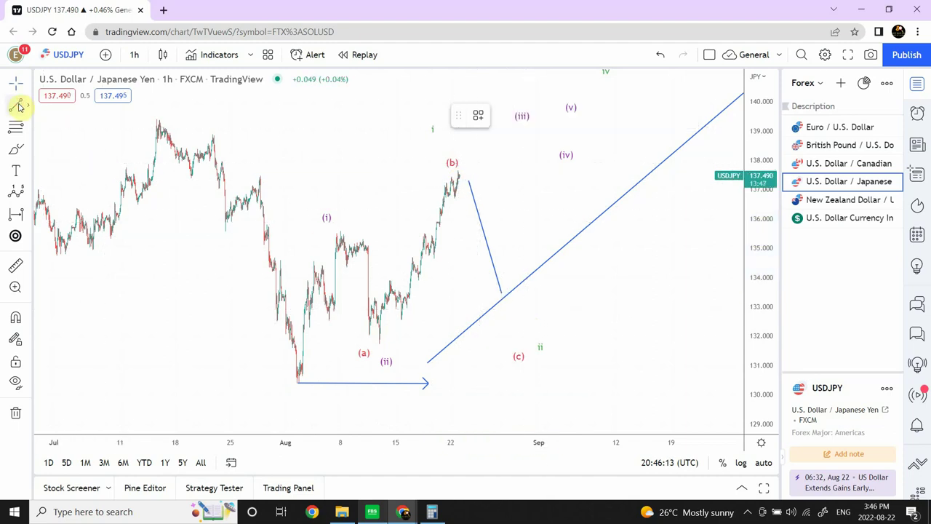
{"action": "left_click", "coordinate": [401, 320]}
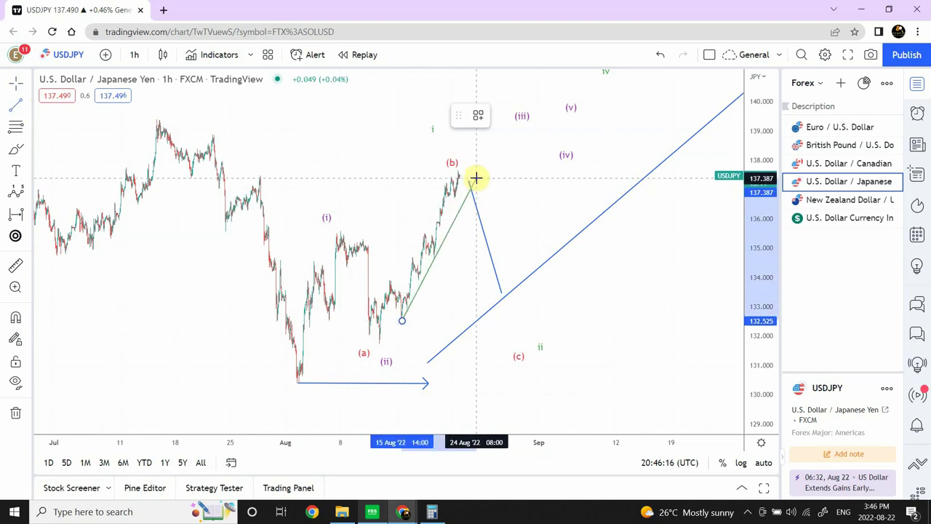
{"action": "left_click", "coordinate": [495, 136]}
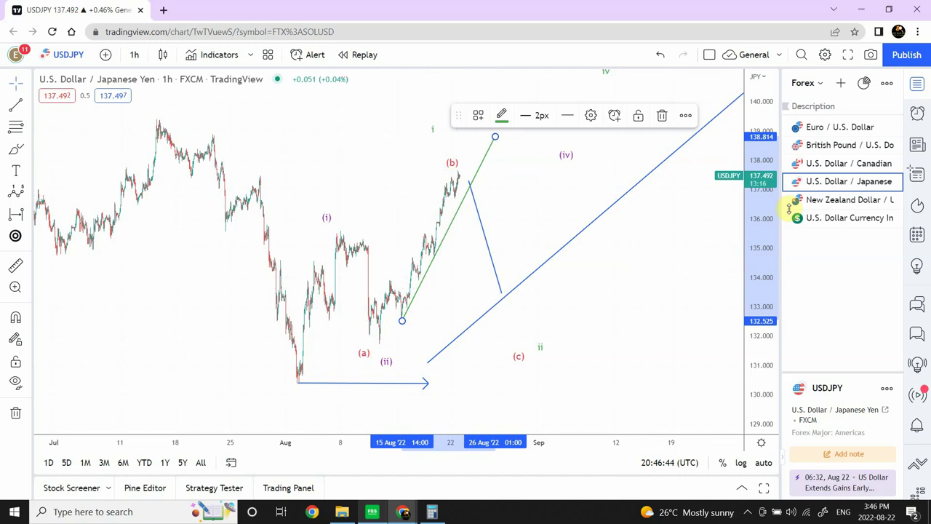
Open the New Zealand Dollar / U.S. Dollar chart, compress its price scale, and move the wave (iii) label to about 0.63343.
{"action": "left_click", "coordinate": [843, 201]}
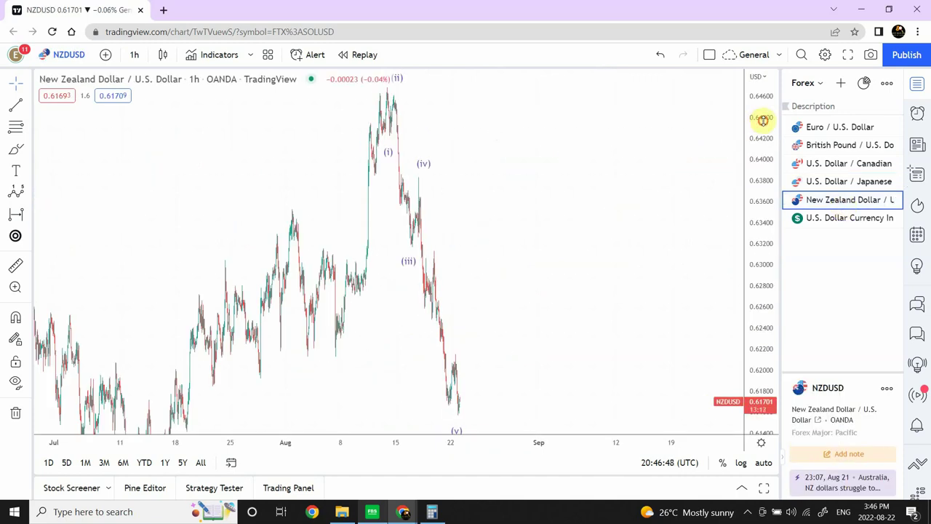
{"action": "left_click_drag", "start_coordinate": [763, 120], "coordinate": [760, 284]}
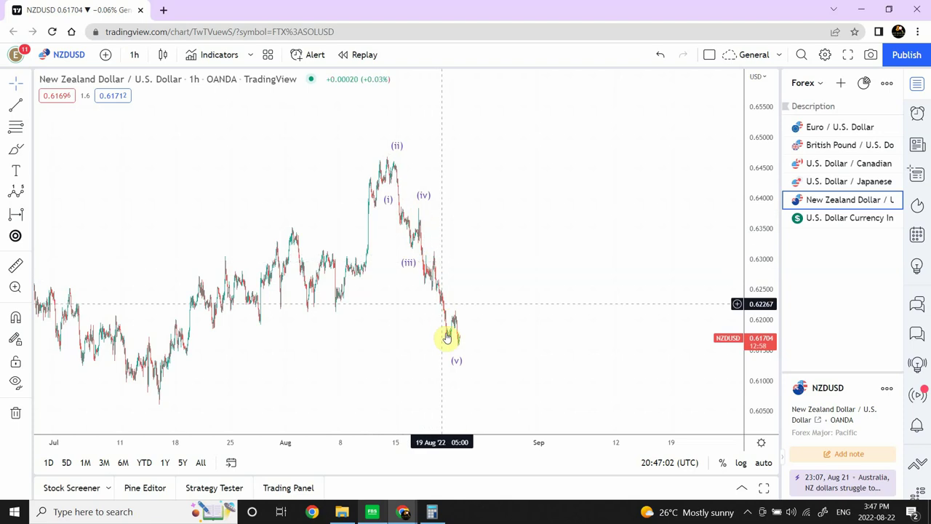
{"action": "left_click", "coordinate": [408, 250]}
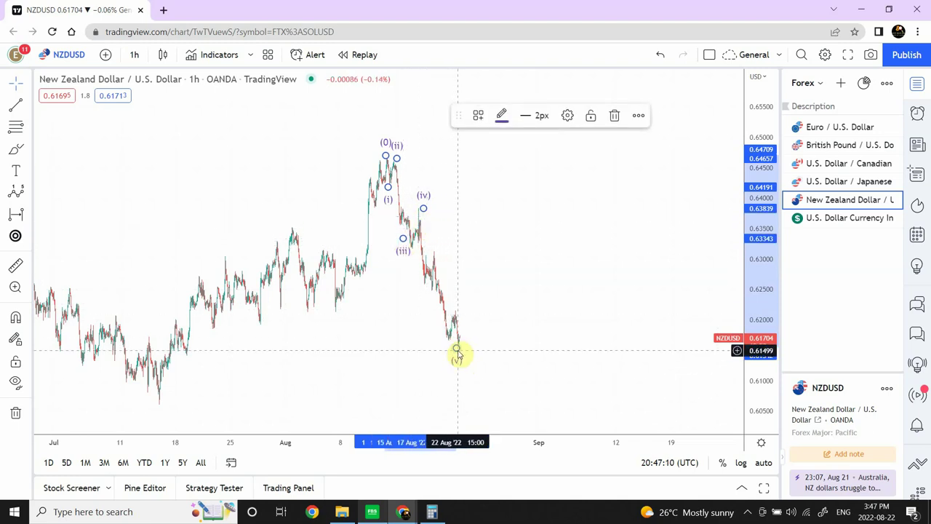
{"action": "left_click", "coordinate": [542, 328]}
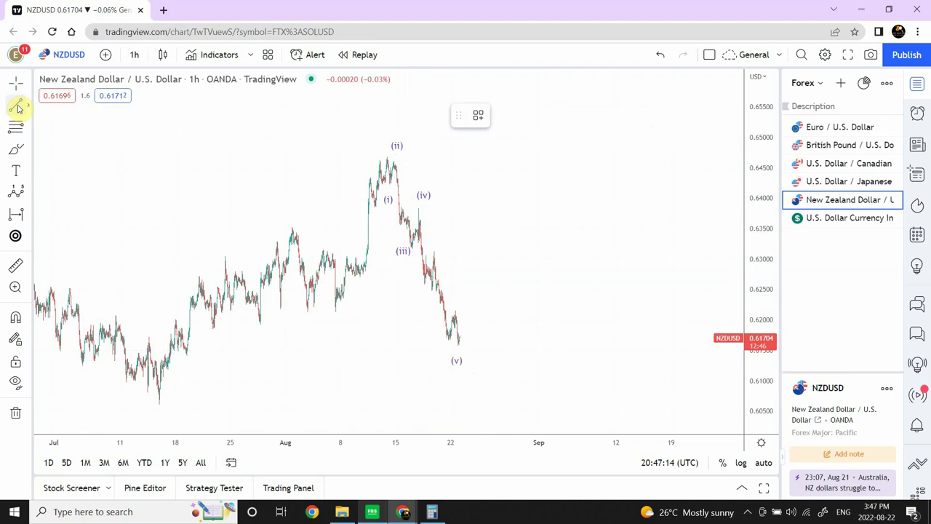
Draw a trend line along the NZDUSD decline from the wave (ii) high, about 0.64630 on 12 Aug, to about 0.61279 on 26 Aug.
{"action": "left_click", "coordinate": [418, 208]}
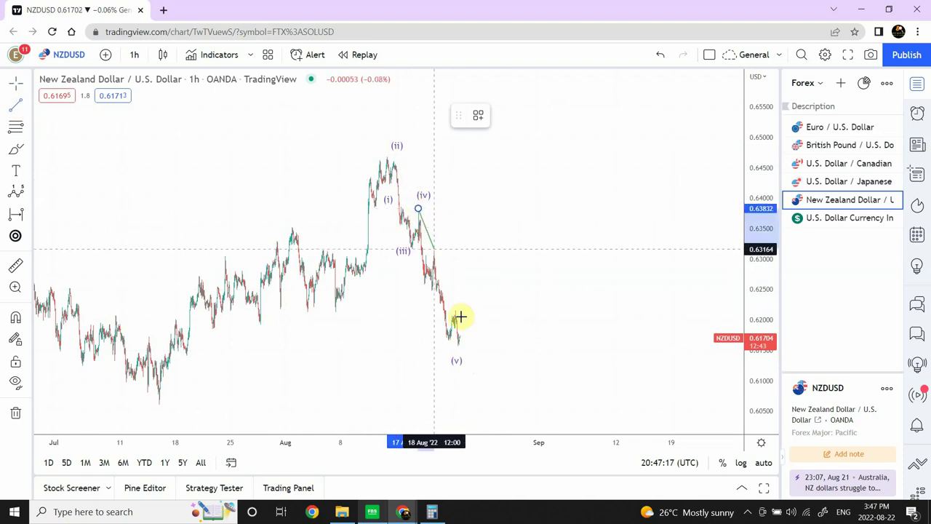
{"action": "left_click", "coordinate": [483, 369]}
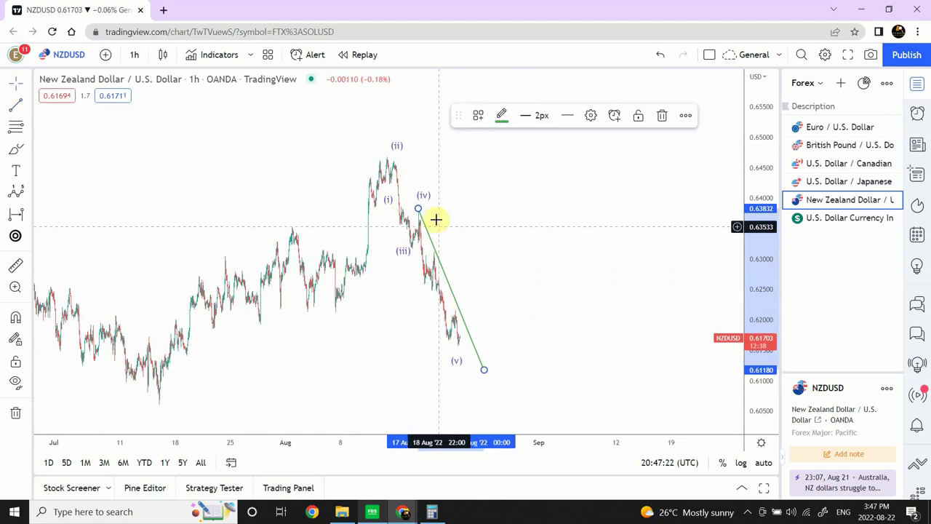
{"action": "left_click_drag", "start_coordinate": [418, 208], "coordinate": [392, 160]}
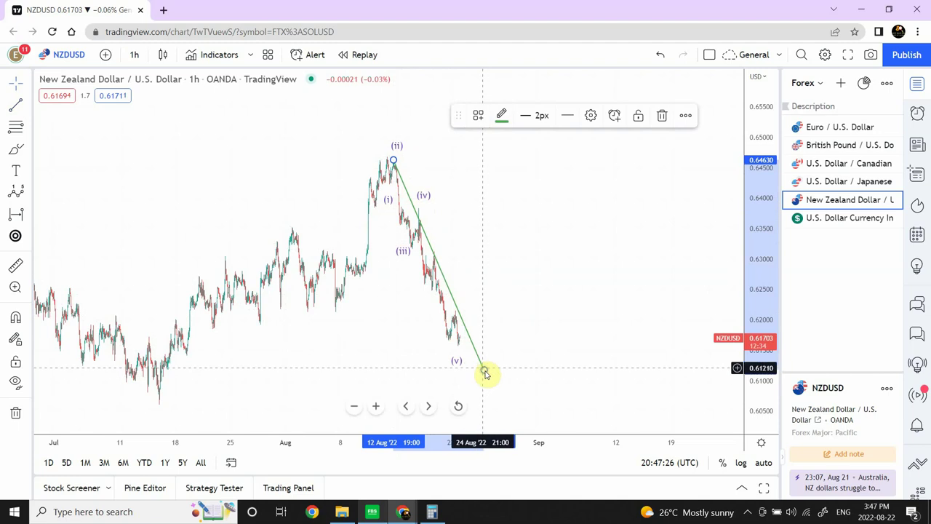
{"action": "left_click_drag", "start_coordinate": [484, 370], "coordinate": [503, 365]}
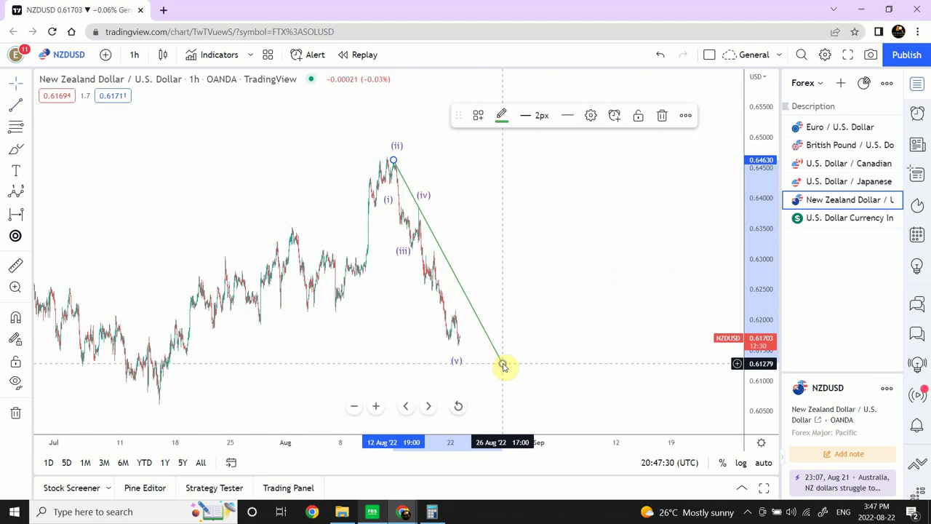
{"action": "left_click", "coordinate": [553, 280]}
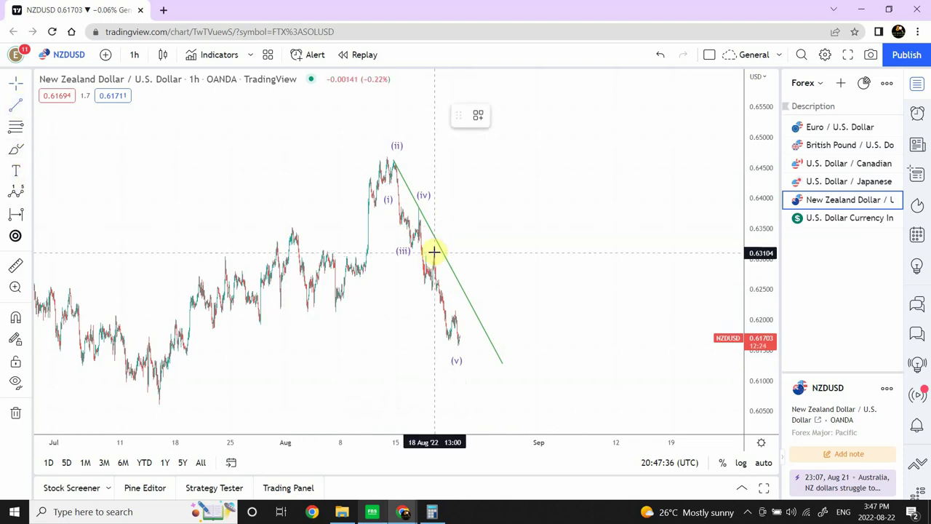
Draw a second, steeper trend line along wave (v) from about 0.63114 on 18 Aug to about 0.61250 on 24 Aug.
{"action": "left_click_drag", "start_coordinate": [433, 251], "coordinate": [478, 366]}
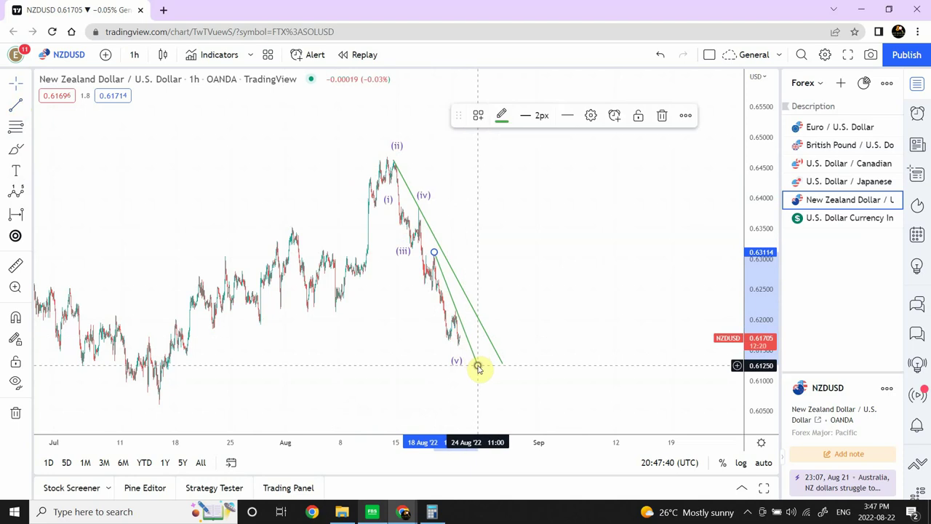
{"action": "left_click", "coordinate": [535, 262]}
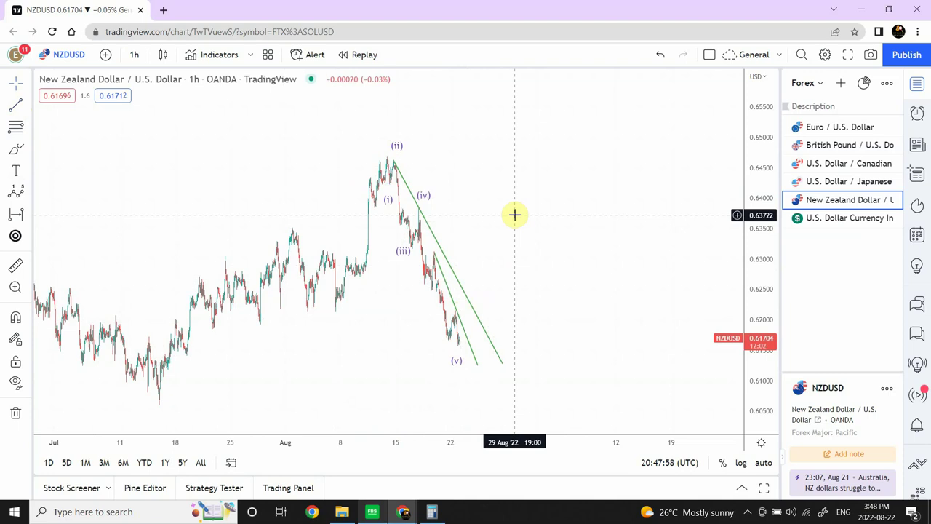
{"action": "left_click", "coordinate": [389, 165]}
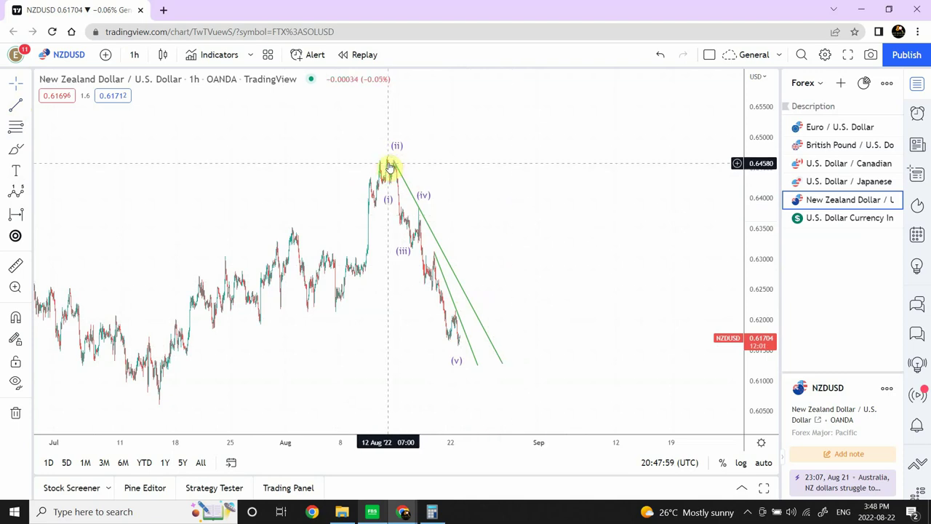
{"action": "left_click", "coordinate": [460, 349]}
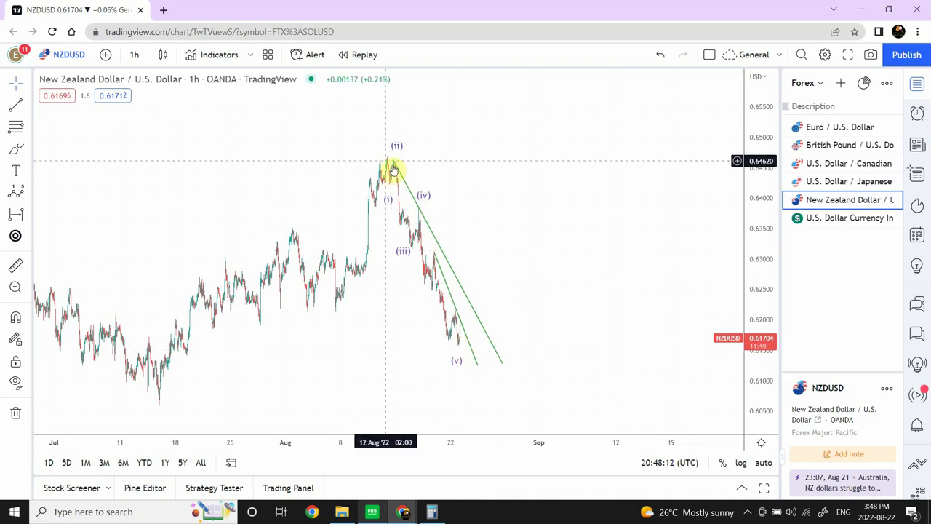
{"action": "left_click", "coordinate": [460, 346]}
{"action": "left_click", "coordinate": [508, 221]}
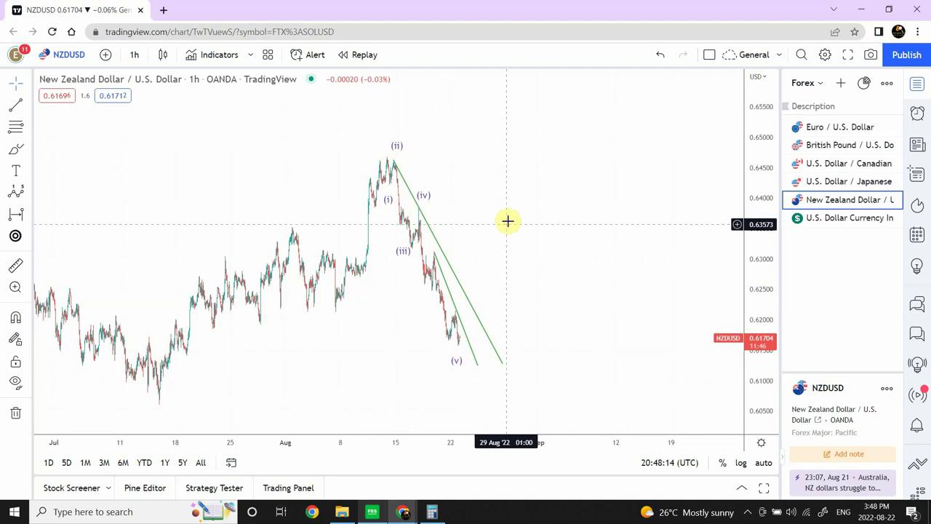
Open the U.S. Dollar Currency Index chart and compress its price scale to show the full wave count.
{"action": "left_click", "coordinate": [850, 222]}
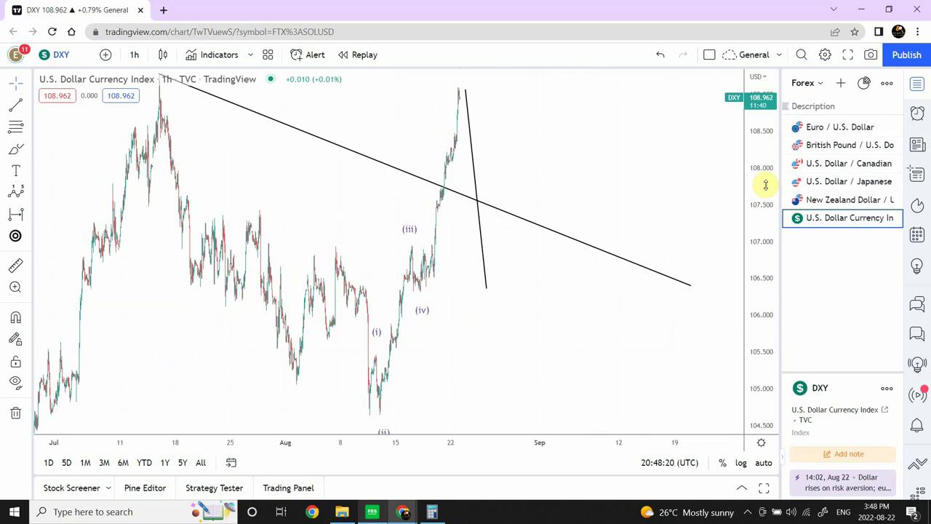
{"action": "left_click_drag", "start_coordinate": [763, 198], "coordinate": [752, 306]}
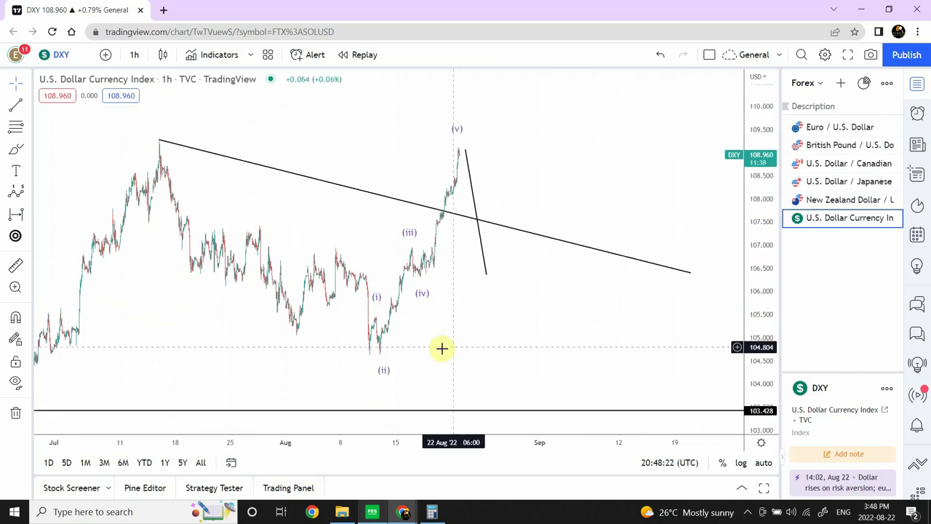
{"action": "left_click", "coordinate": [383, 356]}
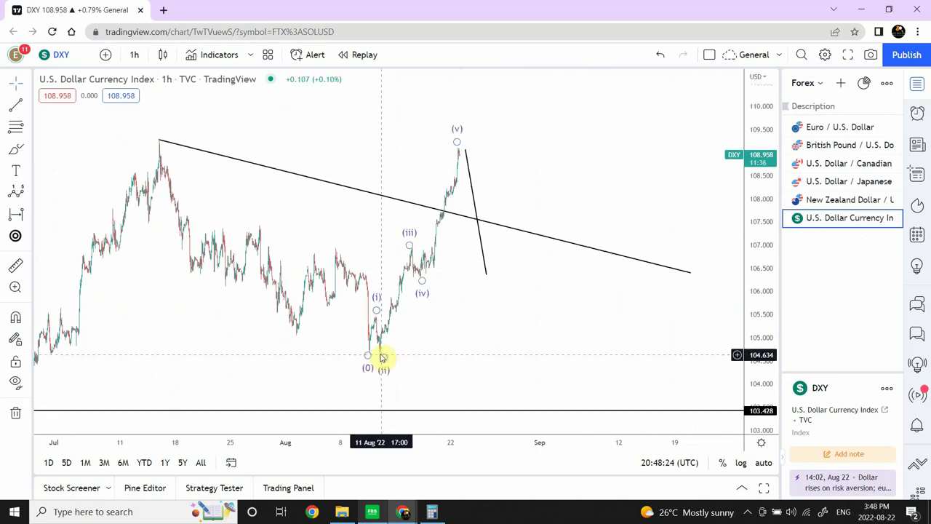
{"action": "left_click", "coordinate": [398, 354]}
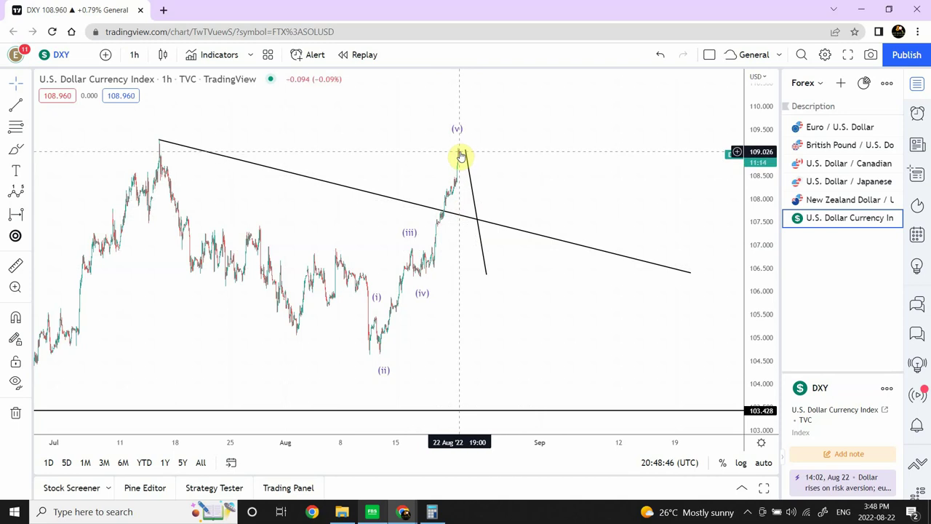
Draw a trend line beneath the DXY rally from the wave (ii) low, about 104.634 on 11 Aug, to about 109.026 in late August.
{"action": "left_click", "coordinate": [14, 108]}
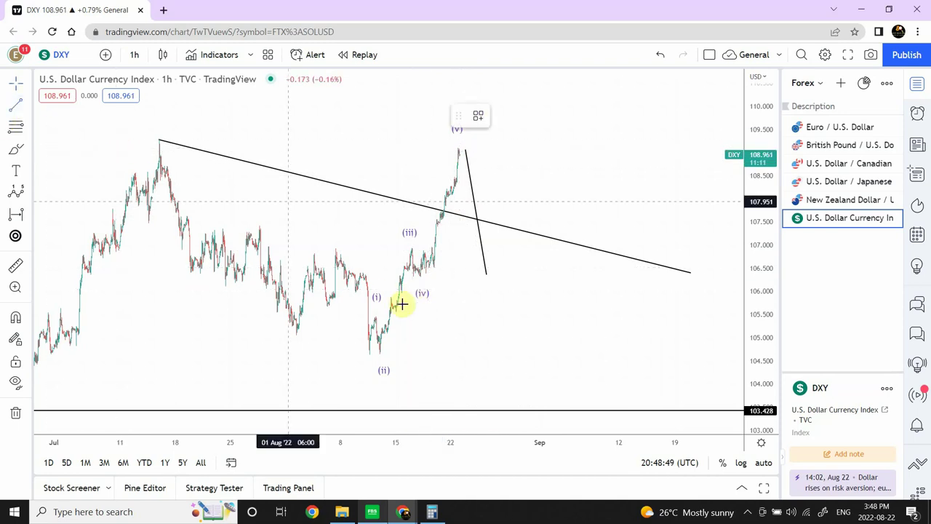
{"action": "left_click", "coordinate": [379, 354]}
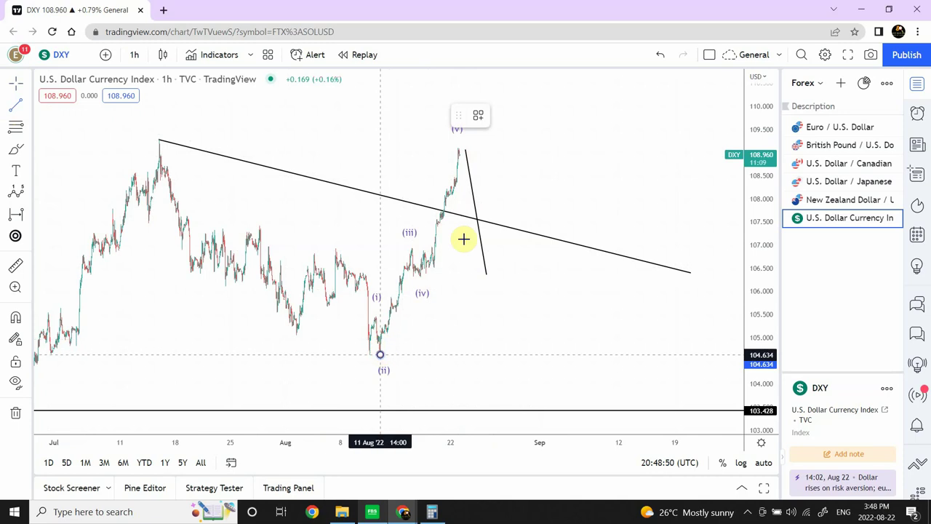
{"action": "left_click", "coordinate": [507, 151]}
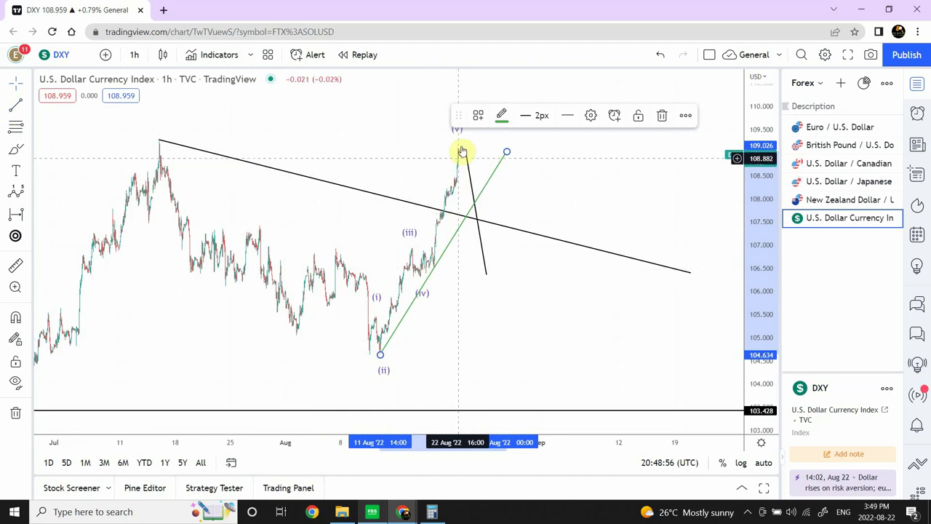
Reposition the short, steep black trend line along DXY wave (v), from about 106.548 on 18 Aug to about 109.576 on 24 Aug.
{"action": "mouse_move", "coordinate": [466, 151]}
{"action": "left_mouse_down"}
{"action": "mouse_move", "coordinate": [435, 269]}
{"action": "mouse_move", "coordinate": [474, 130]}
{"action": "left_mouse_up"}
{"action": "left_click", "coordinate": [478, 116]}
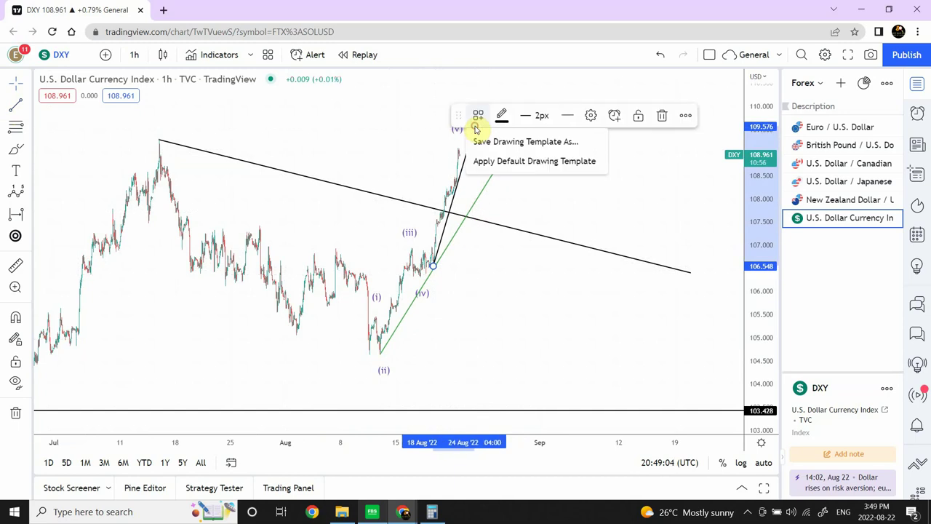
{"action": "left_click", "coordinate": [562, 223]}
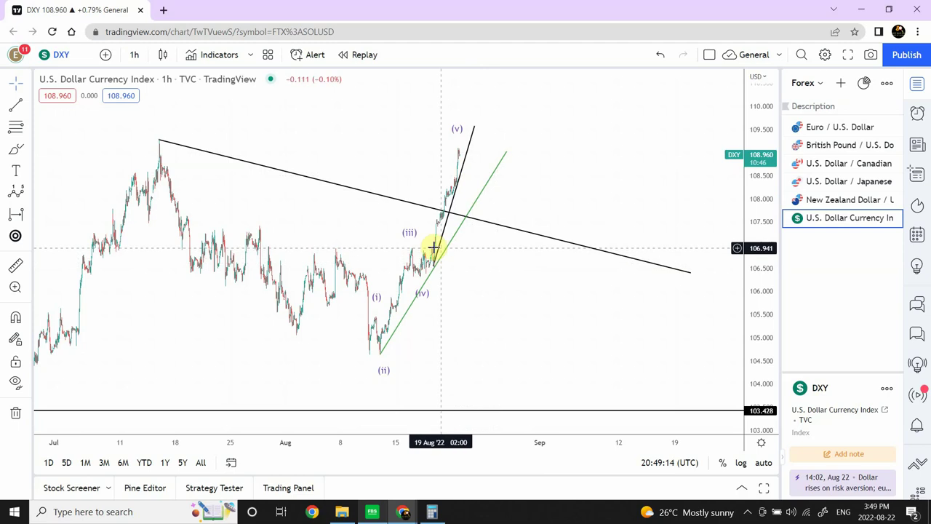
{"action": "left_click", "coordinate": [457, 143]}
{"action": "left_click", "coordinate": [460, 153]}
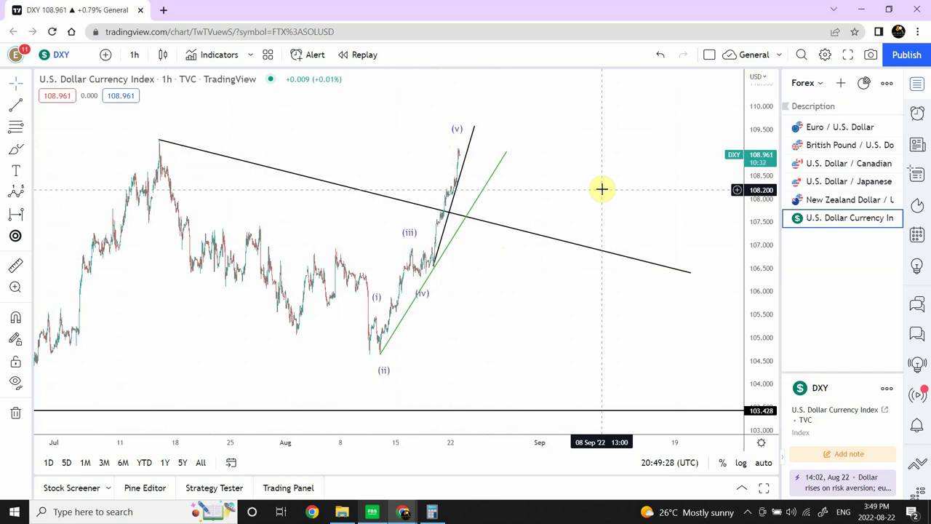
Switch the watchlist to Stocks, Crypto, Oil, open the Gold Spot / U.S. Dollar chart, and compress its price scale.
{"action": "left_click", "coordinate": [822, 85]}
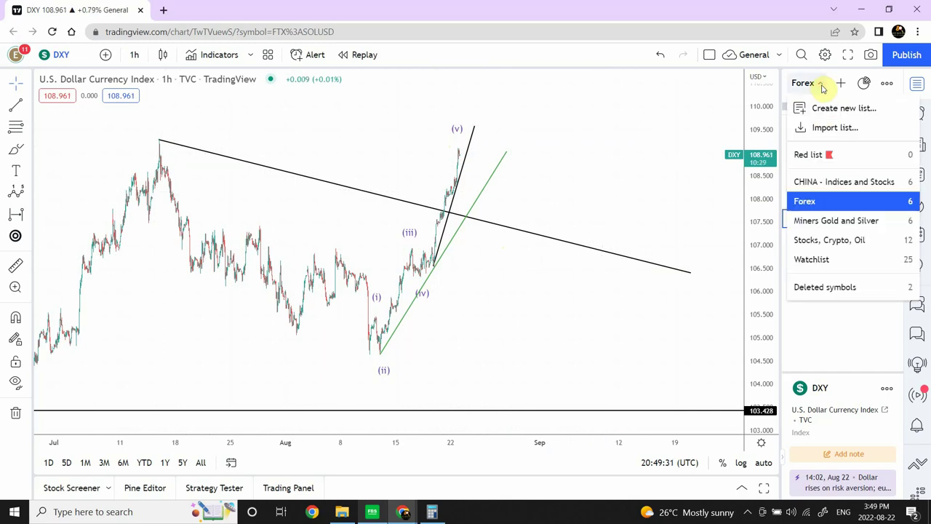
{"action": "left_click", "coordinate": [830, 242]}
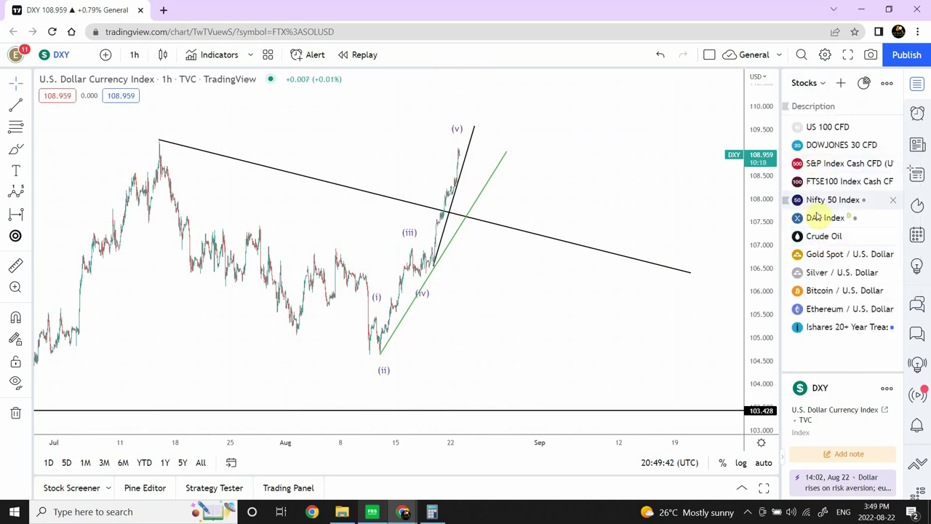
{"action": "left_click", "coordinate": [830, 257]}
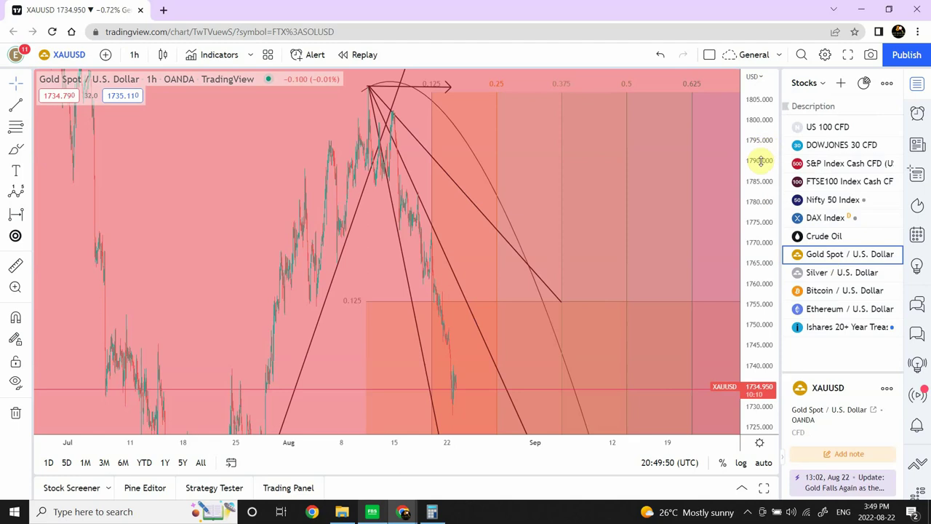
{"action": "left_click_drag", "start_coordinate": [760, 161], "coordinate": [761, 349]}
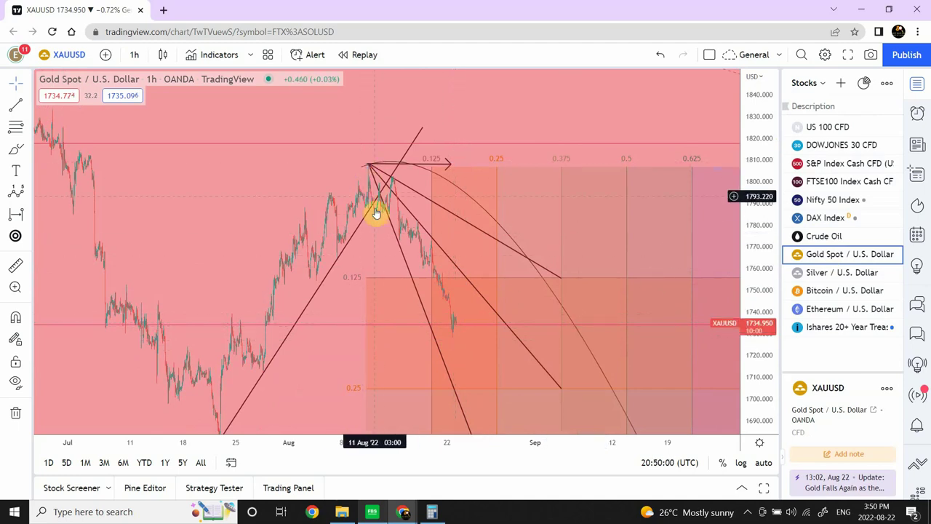
Examine gold's decline from the mid-August high against the drawn fan lines, using a wider price range.
{"action": "left_click", "coordinate": [390, 183]}
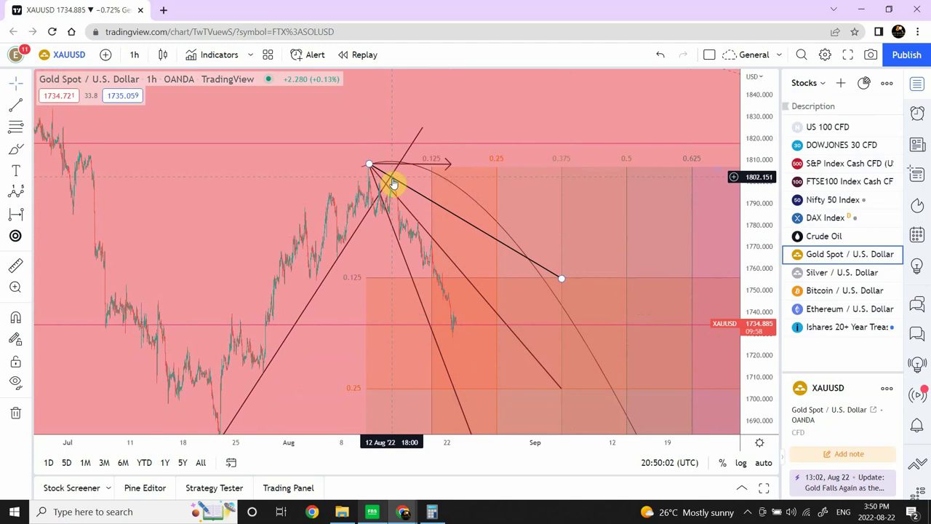
{"action": "left_click_drag", "start_coordinate": [393, 183], "coordinate": [453, 334]}
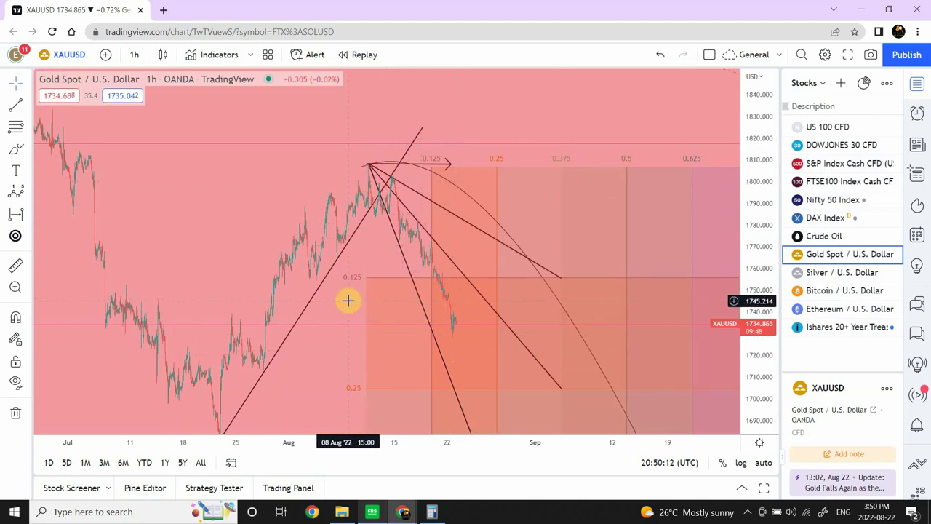
{"action": "left_click", "coordinate": [373, 172]}
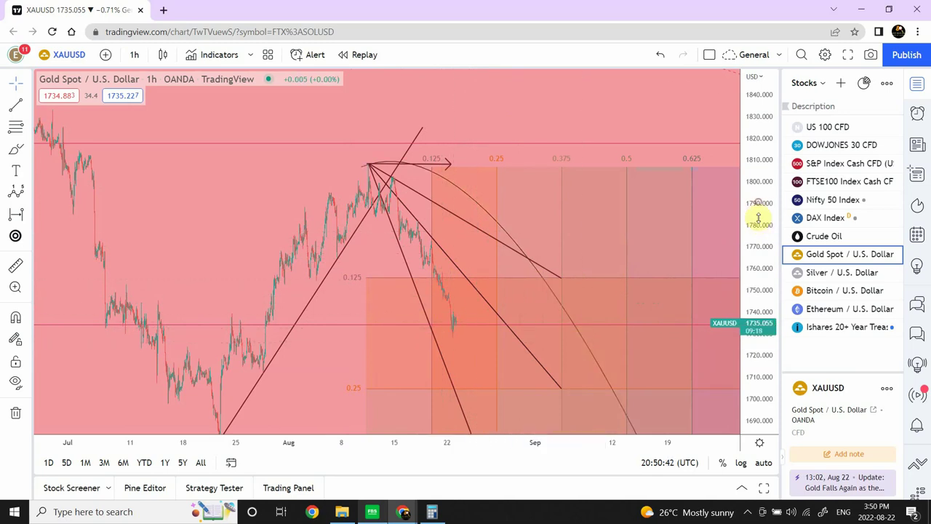
{"action": "left_click_drag", "start_coordinate": [757, 216], "coordinate": [758, 295]}
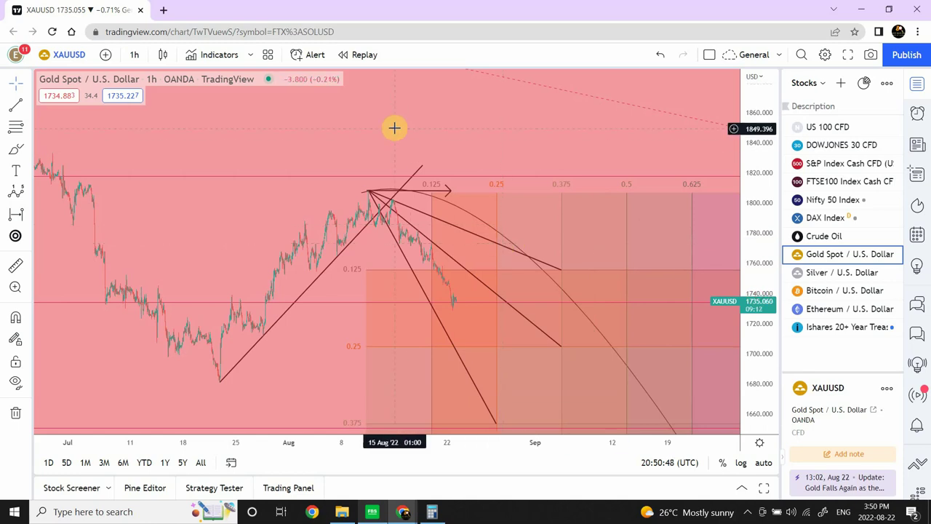
{"action": "left_click_drag", "start_coordinate": [395, 128], "coordinate": [357, 133]}
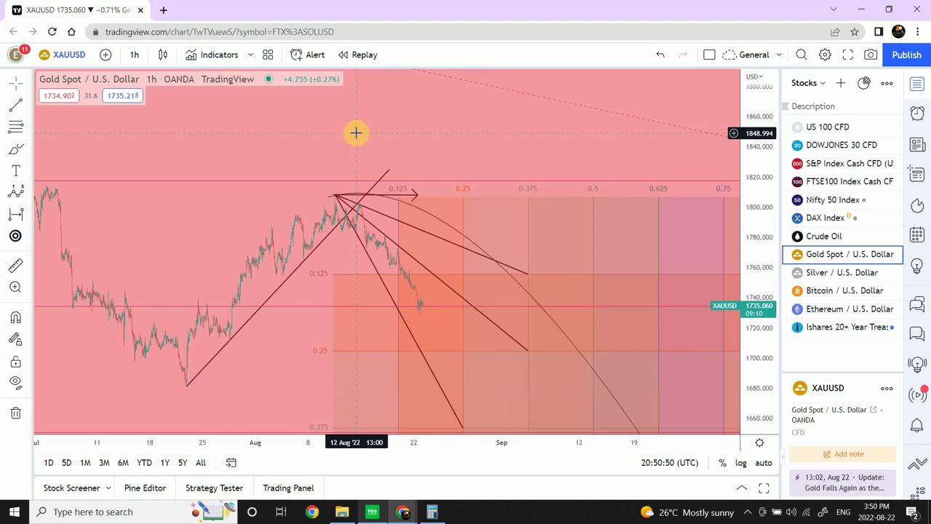